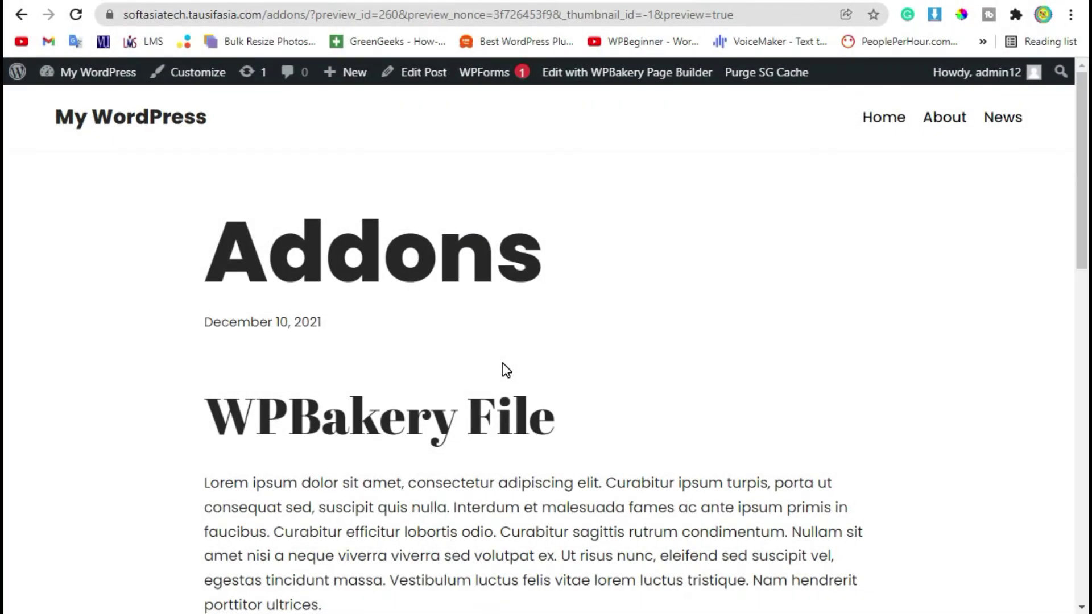
{"action": "scroll", "coordinate": [499, 366], "scroll_direction": "down", "scroll_amount": 2}
{"action": "scroll", "coordinate": [437, 330], "scroll_direction": "down", "scroll_amount": 1}
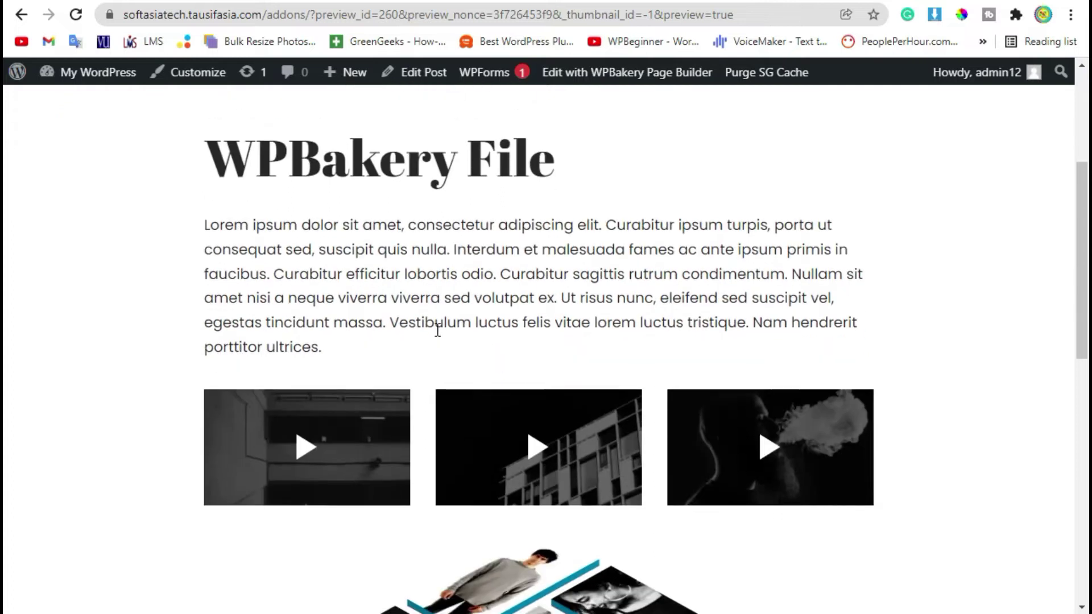
{"action": "scroll", "coordinate": [415, 320], "scroll_direction": "down", "scroll_amount": 3}
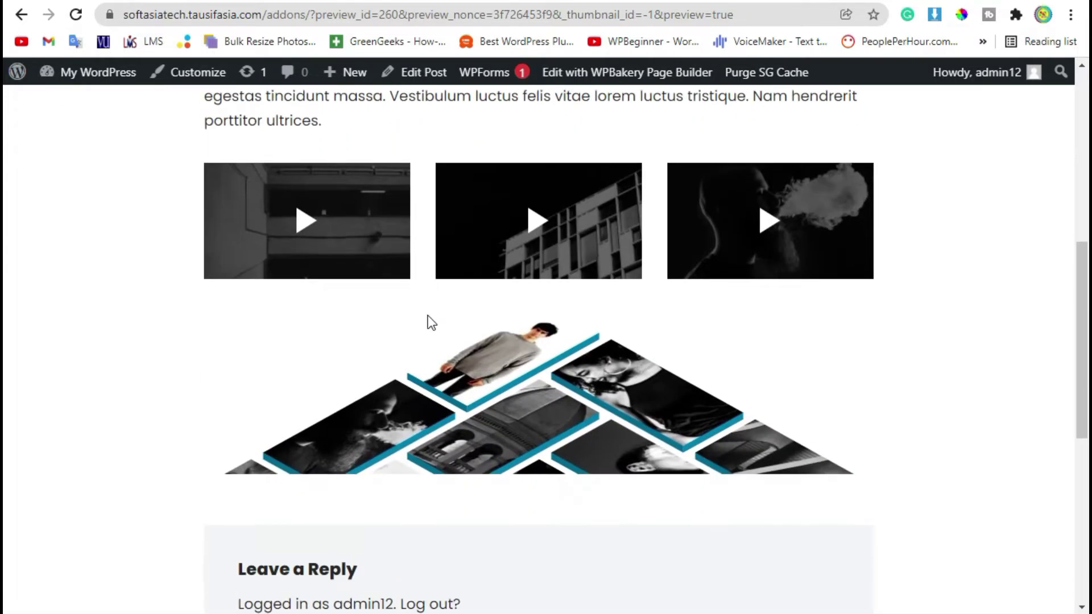
Step: Play and close the first and third video popups, then go to the admin dashboard
{"action": "left_click", "coordinate": [256, 204]}
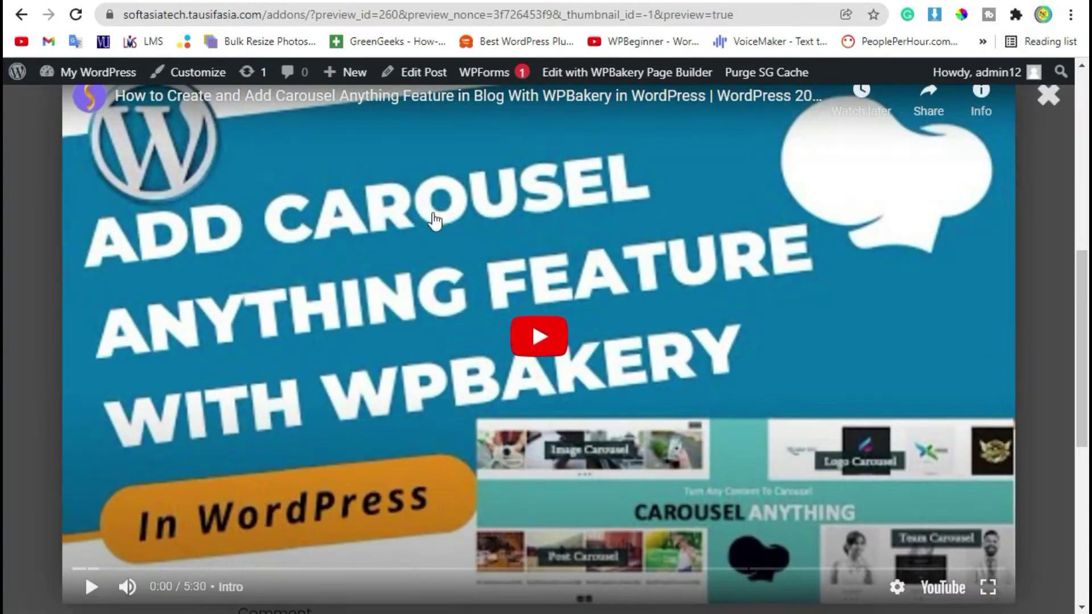
{"action": "left_click", "coordinate": [1047, 95]}
{"action": "scroll", "coordinate": [272, 282], "scroll_direction": "up", "scroll_amount": 2}
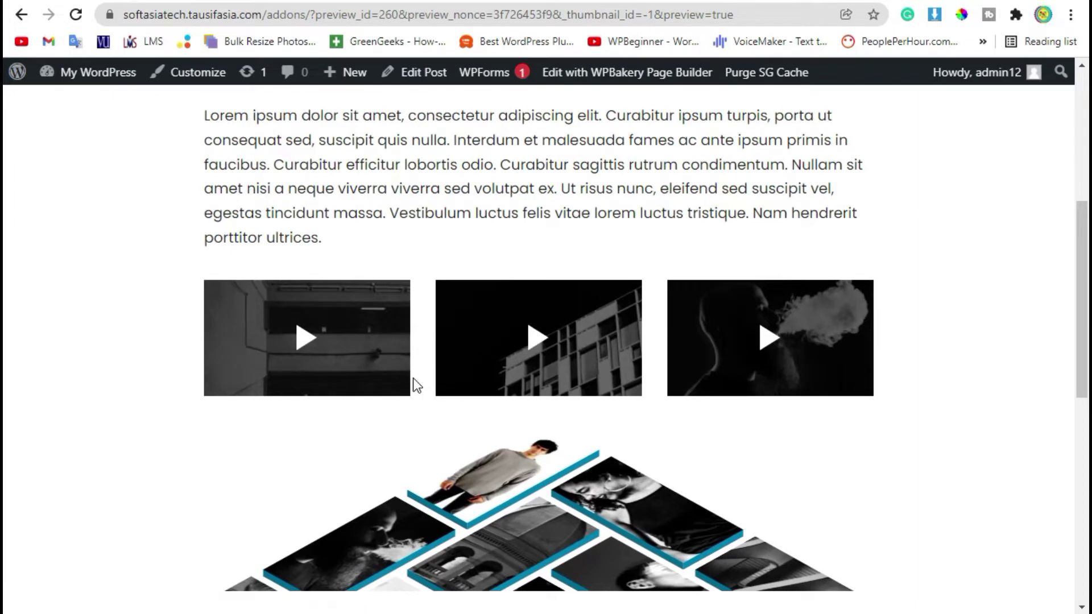
{"action": "scroll", "coordinate": [425, 385], "scroll_direction": "up", "scroll_amount": 2}
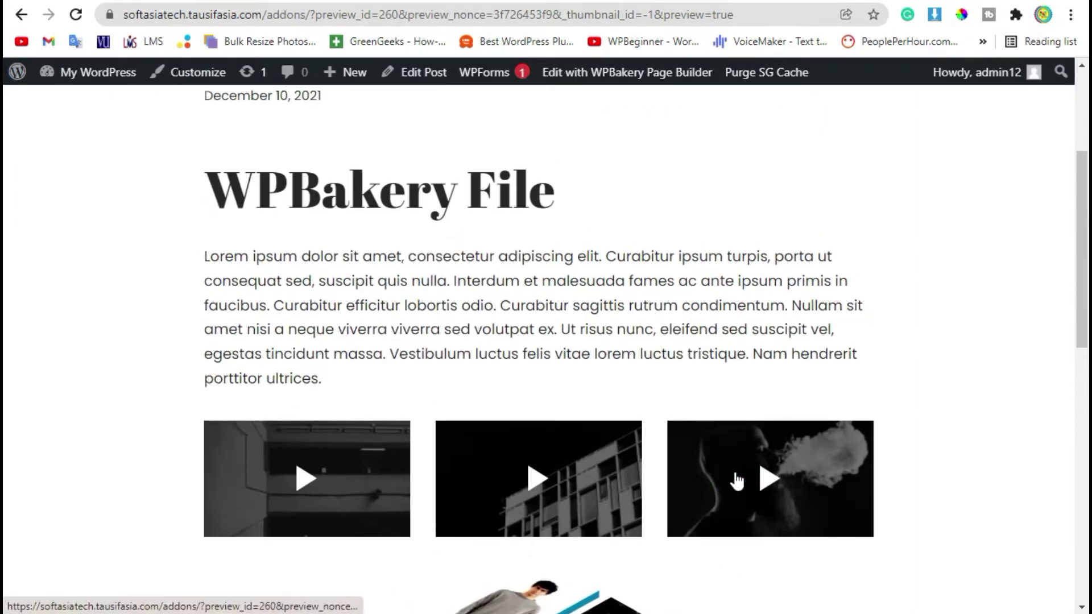
{"action": "left_click", "coordinate": [739, 483]}
{"action": "left_click", "coordinate": [1048, 95]}
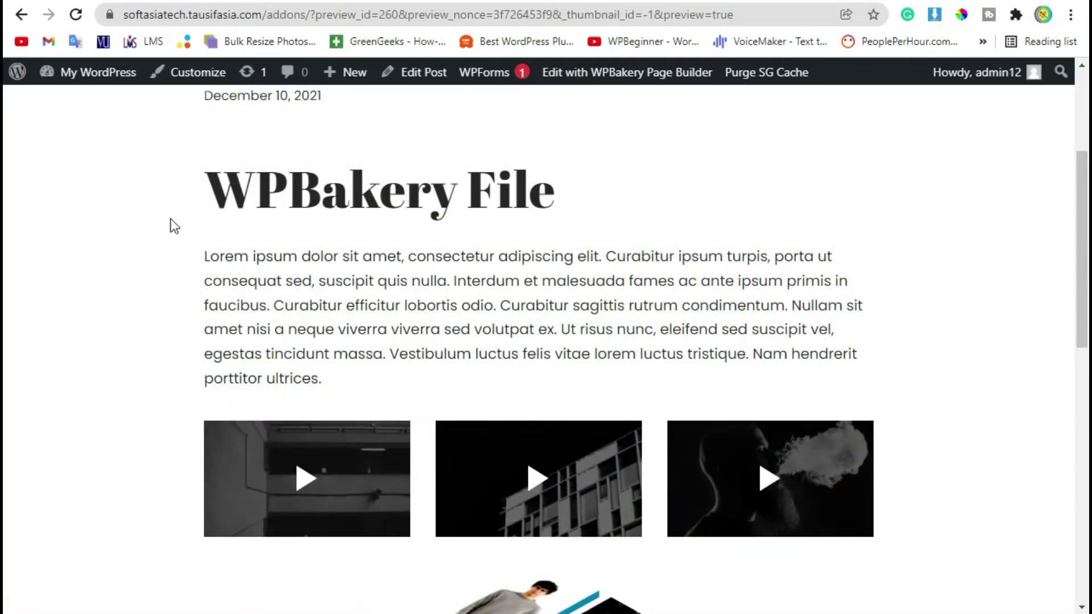
{"action": "mouse_move", "coordinate": [98, 73]}
{"action": "left_click", "coordinate": [79, 101]}
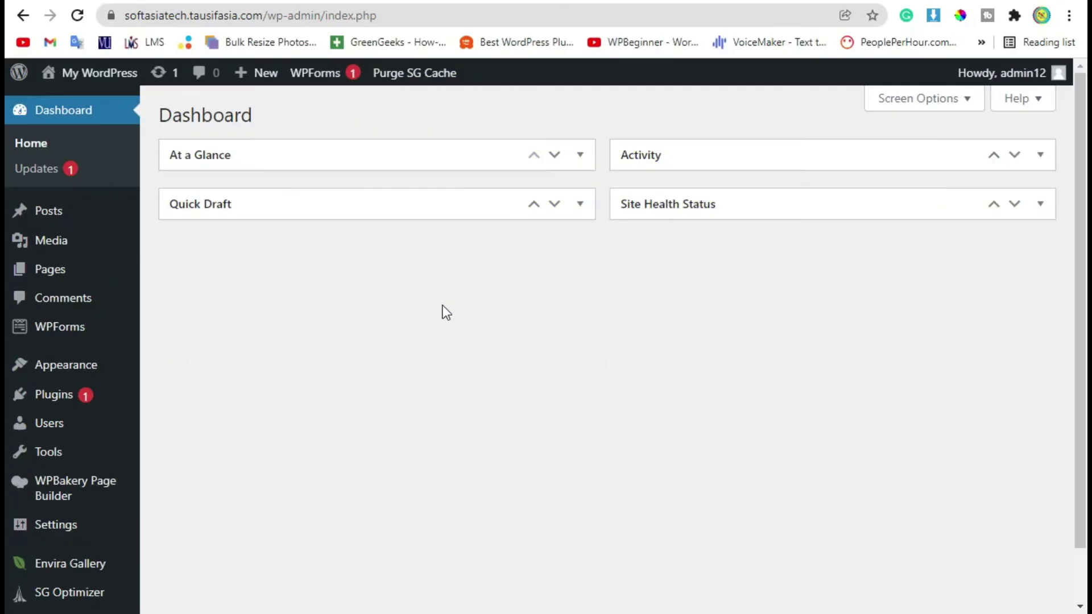
{"action": "scroll", "coordinate": [392, 341], "scroll_direction": "down", "scroll_amount": 1}
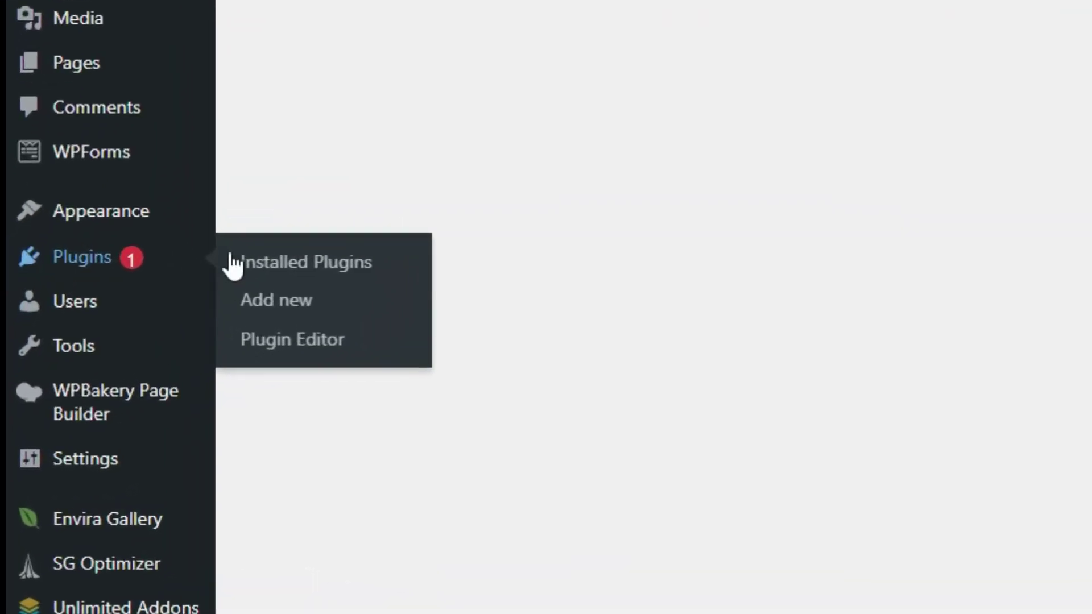
Step: Go to Add New plugin, switch to Upload Plugin and bring up the file picker
{"action": "left_click", "coordinate": [301, 282]}
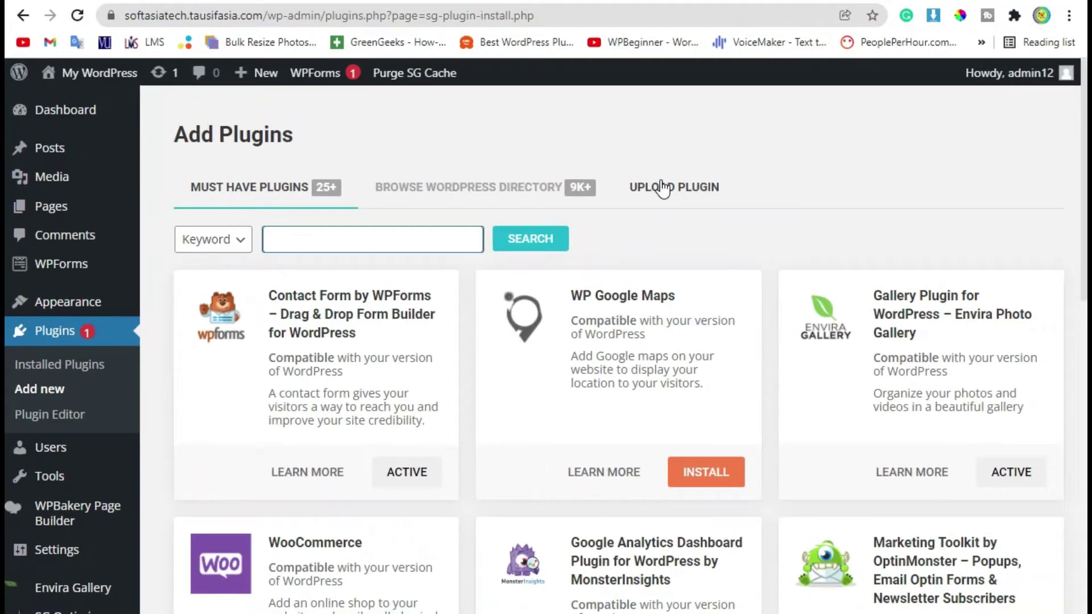
{"action": "left_click", "coordinate": [662, 187]}
{"action": "double_click", "coordinate": [876, 444]}
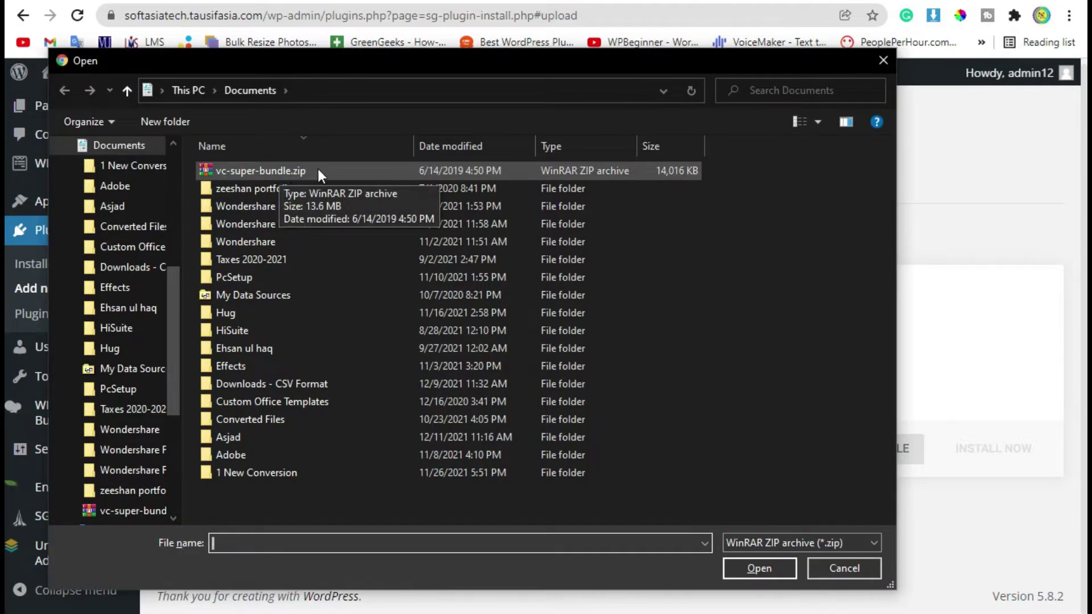
Step: Upload vc-super-bundle.zip, install it and activate the plugin
{"action": "left_click", "coordinate": [335, 167]}
{"action": "double_click", "coordinate": [335, 168]}
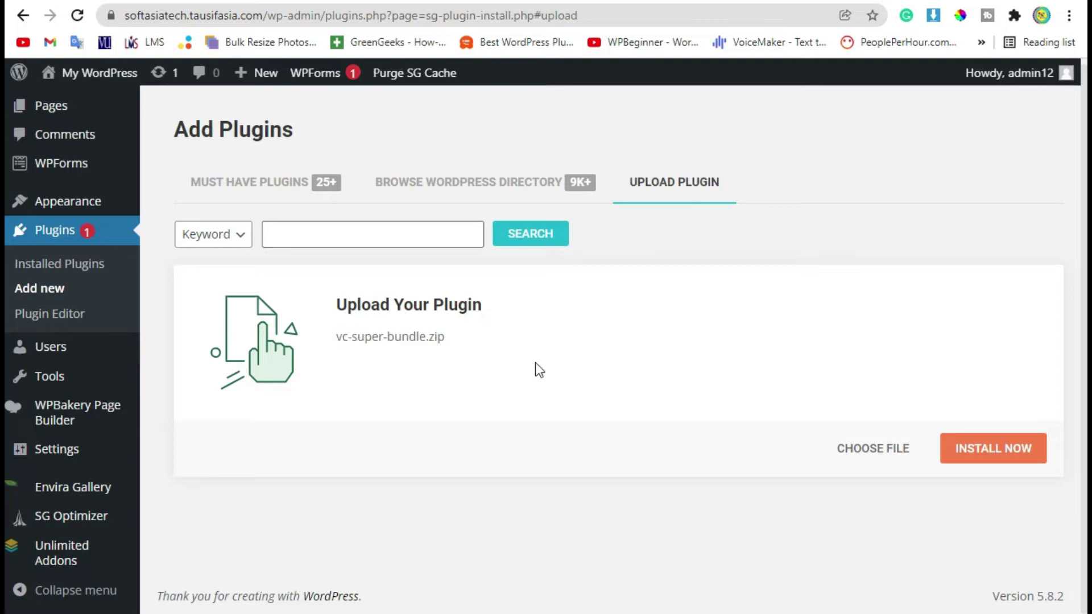
{"action": "left_click", "coordinate": [992, 460]}
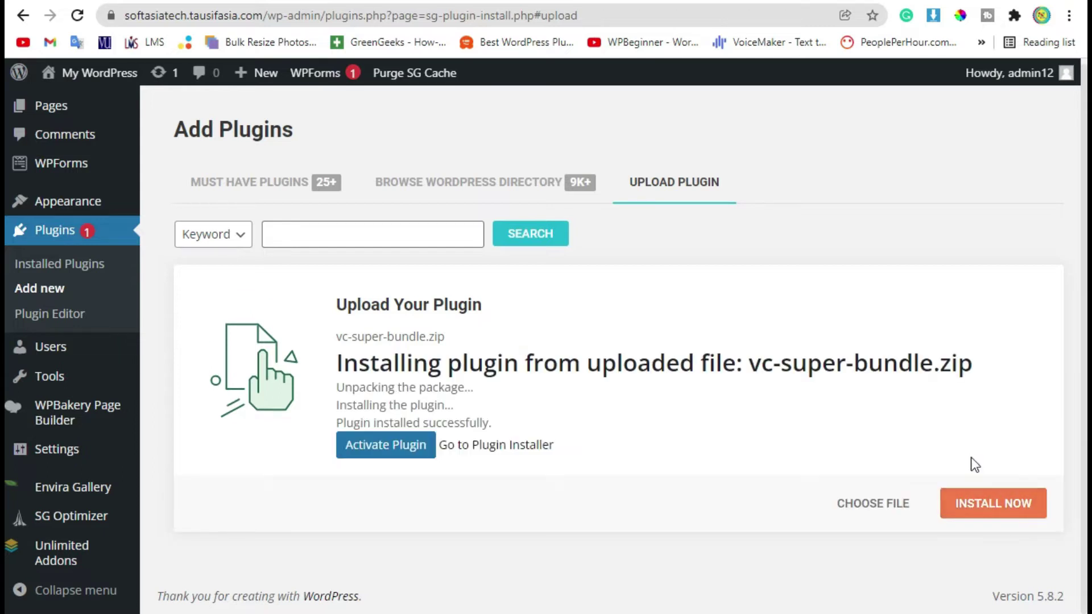
{"action": "left_click", "coordinate": [367, 453]}
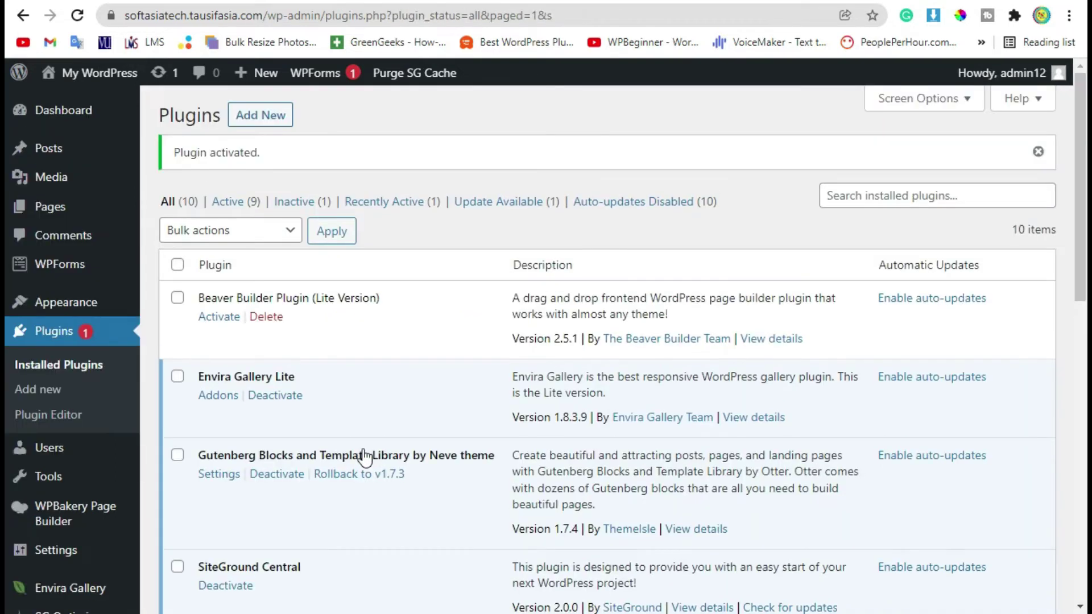
{"action": "scroll", "coordinate": [357, 479], "scroll_direction": "down", "scroll_amount": 5}
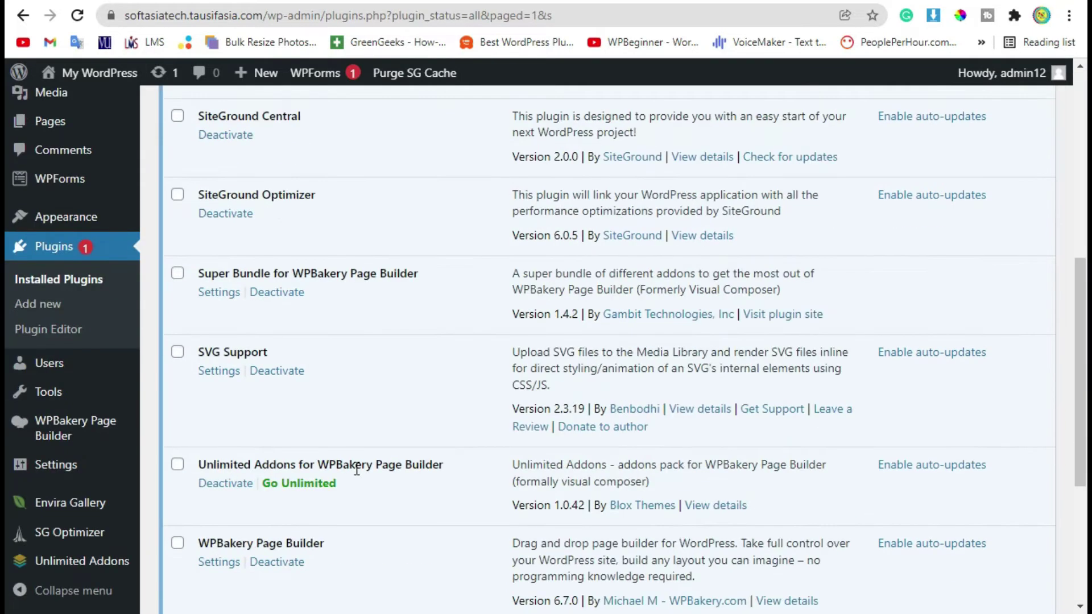
Step: Highlight Super Bundle for WPBakery Page Builder in the Plugins list to show it is active
{"action": "left_click_drag", "start_coordinate": [203, 273], "coordinate": [424, 271]}
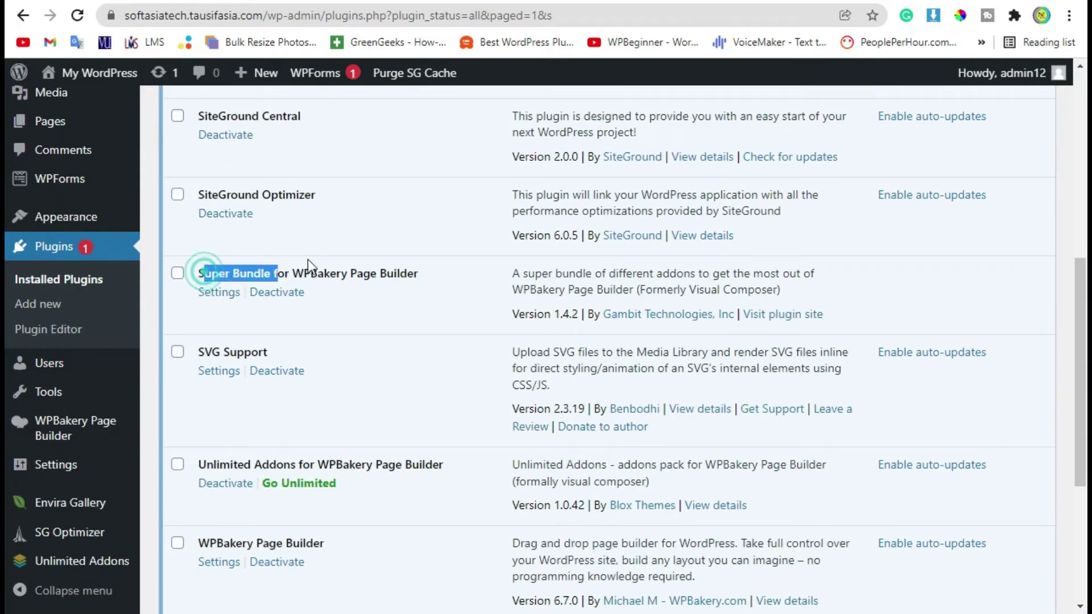
{"action": "left_click", "coordinate": [427, 270]}
{"action": "left_click_drag", "start_coordinate": [317, 290], "coordinate": [209, 290]}
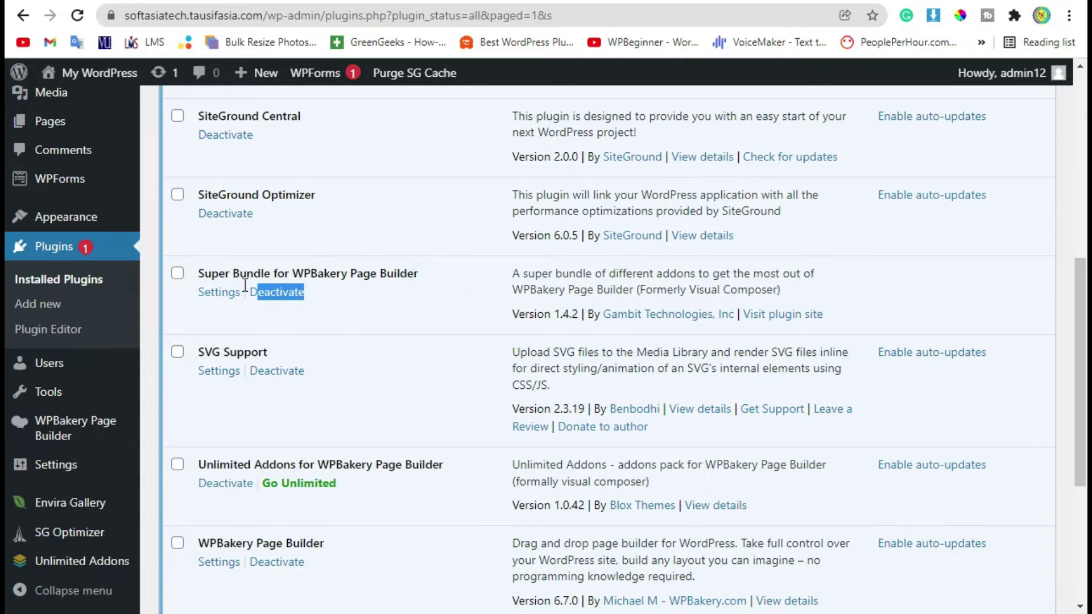
{"action": "left_click", "coordinate": [200, 275]}
{"action": "scroll", "coordinate": [219, 301], "scroll_direction": "up", "scroll_amount": 2}
{"action": "scroll", "coordinate": [219, 301], "scroll_direction": "up", "scroll_amount": 8}
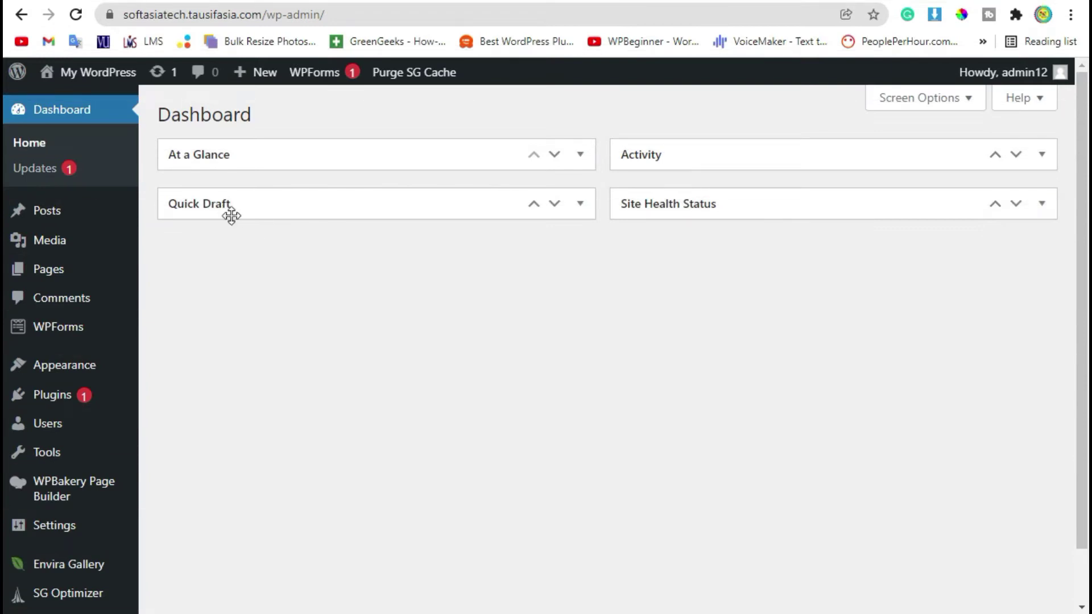
{"action": "mouse_move", "coordinate": [48, 211]}
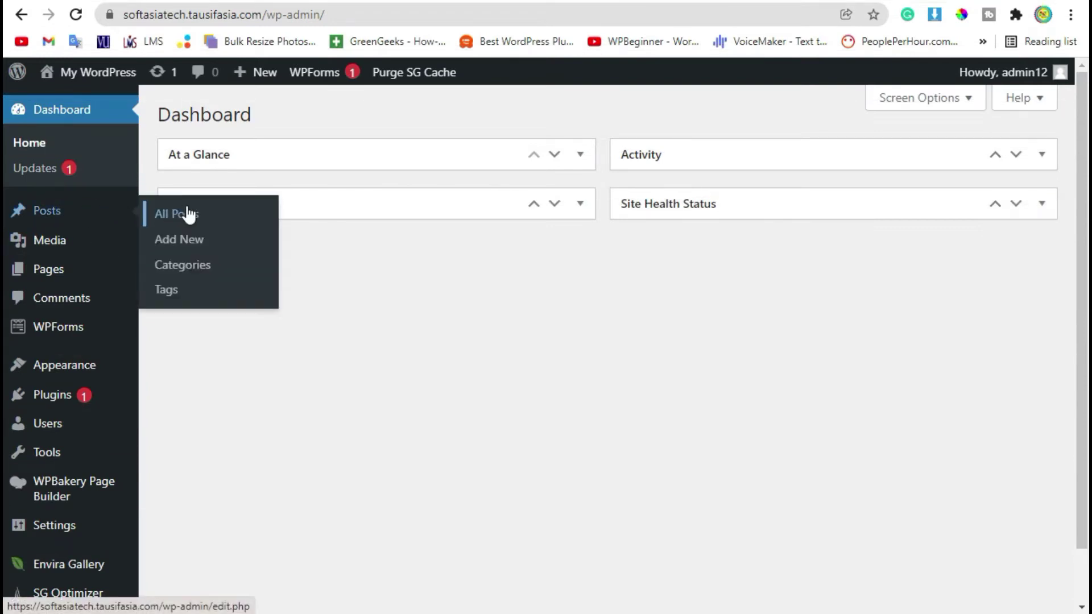
Step: Create a post titled 'Video LightBox', publish it and launch WPBakery Page Builder
{"action": "left_click", "coordinate": [189, 245]}
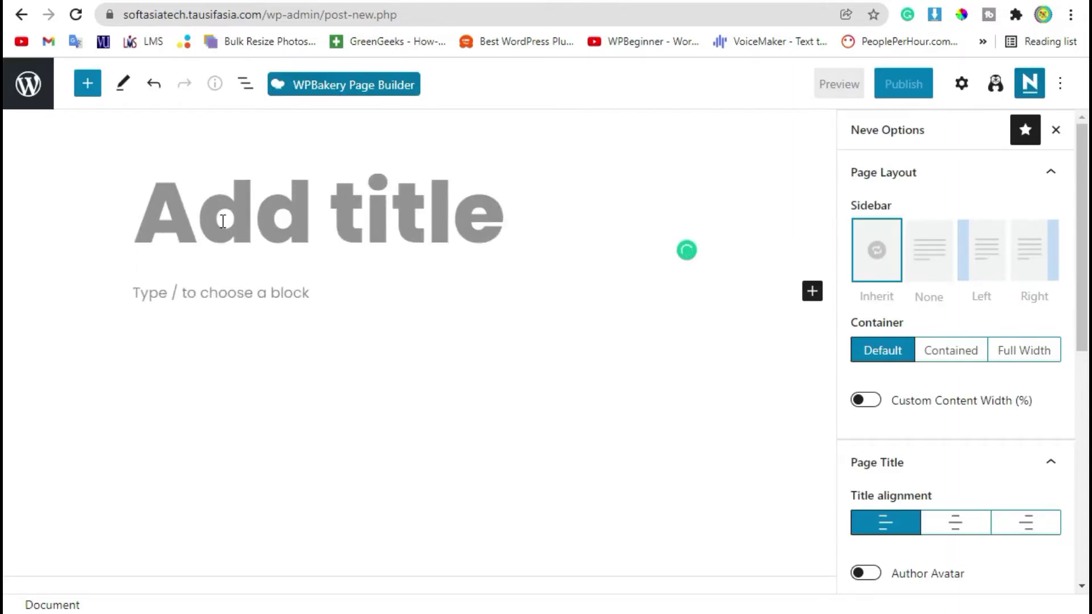
{"action": "type", "text": "Video"}
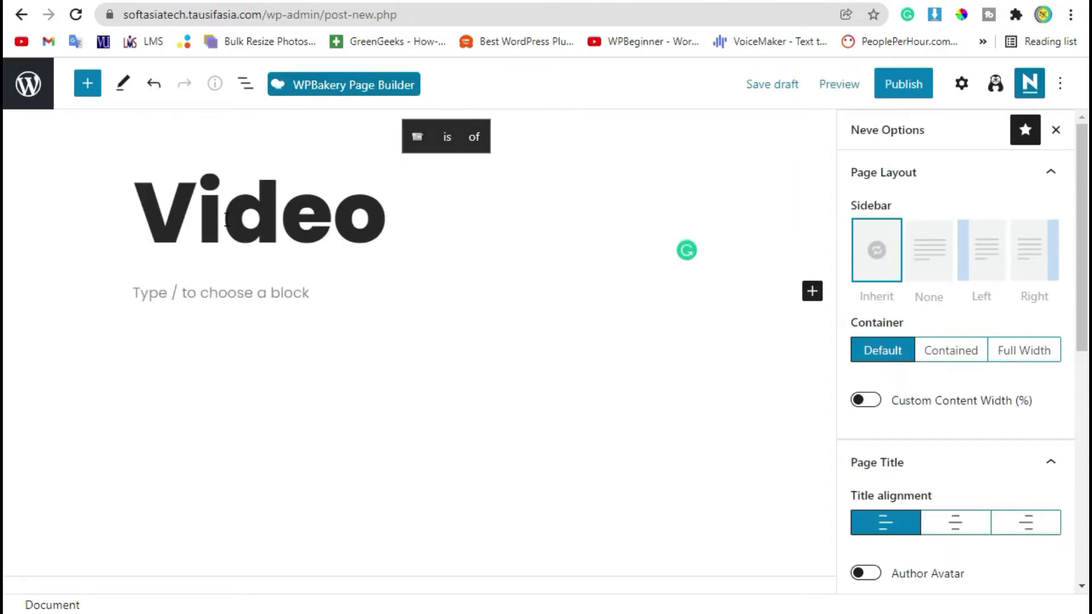
{"action": "type", "text": " LighB"}
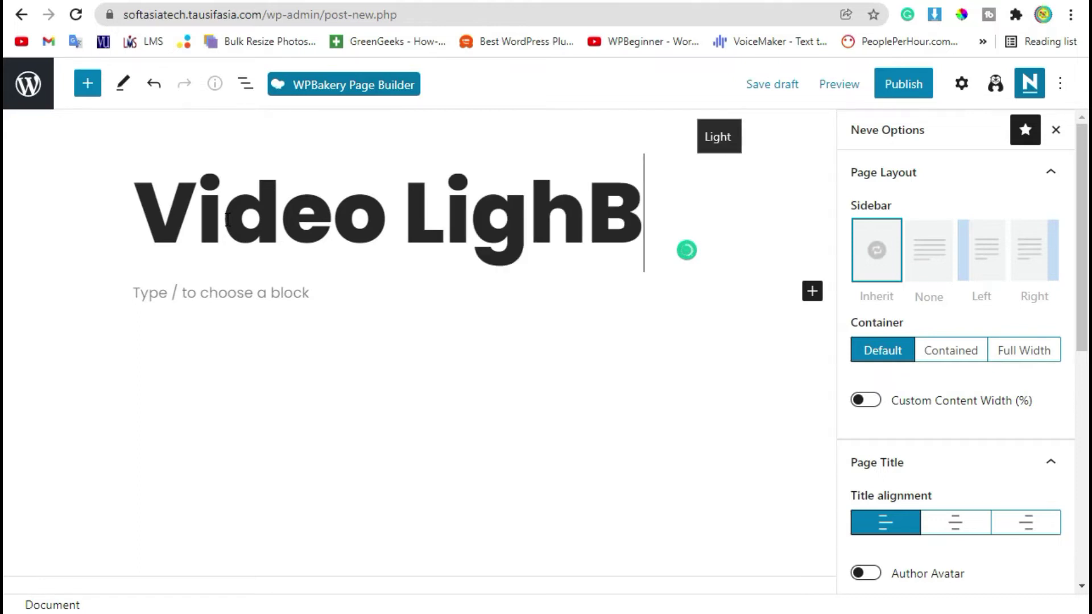
{"action": "type", "text": "ox"}
{"action": "key", "text": "Left"}
{"action": "key", "text": "Left"}
{"action": "key", "text": "Left"}
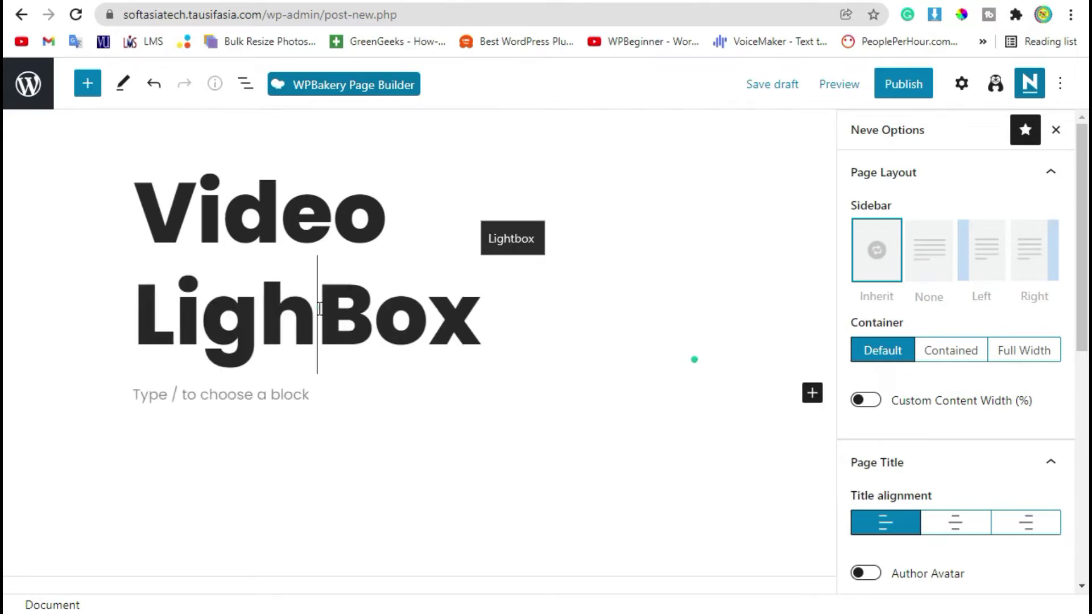
{"action": "type", "text": "t"}
{"action": "left_click", "coordinate": [895, 89]}
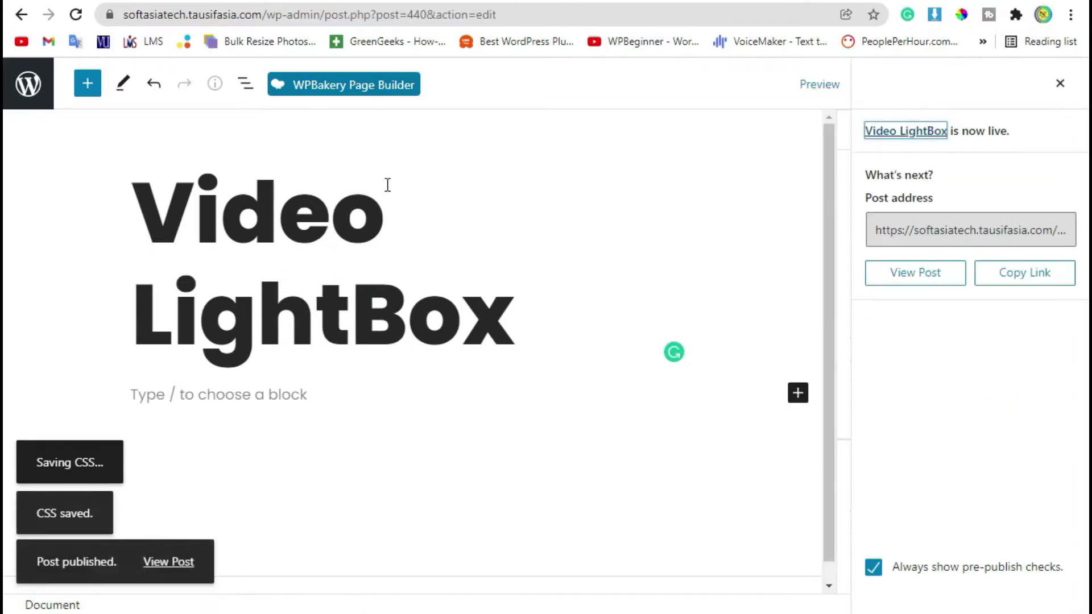
{"action": "left_click", "coordinate": [350, 88]}
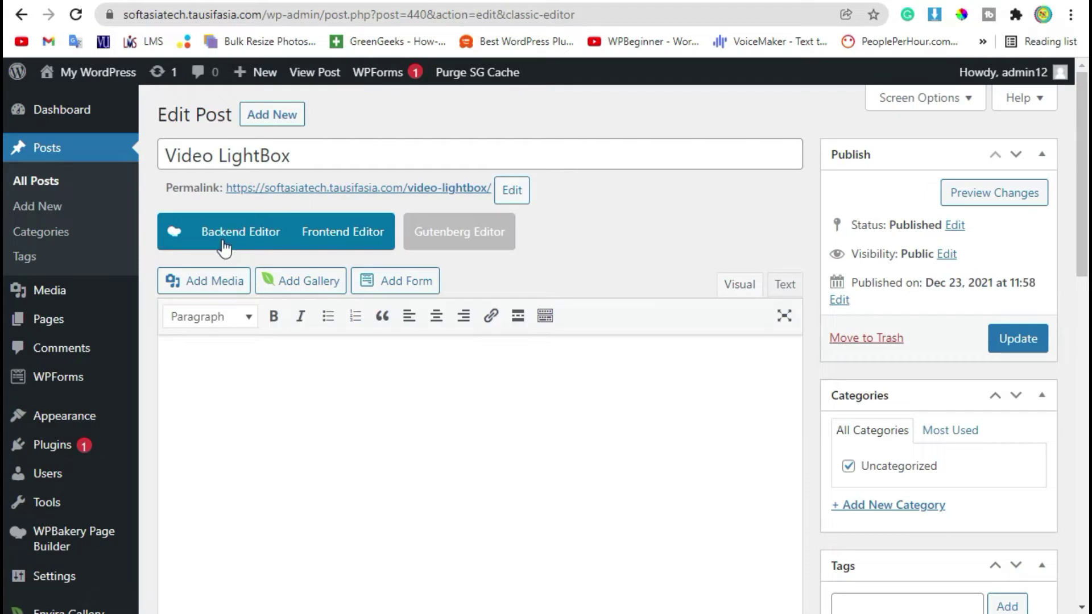
Step: Switch to the Backend Editor and show the Super Bundle elements in Add Element
{"action": "left_click", "coordinate": [223, 238]}
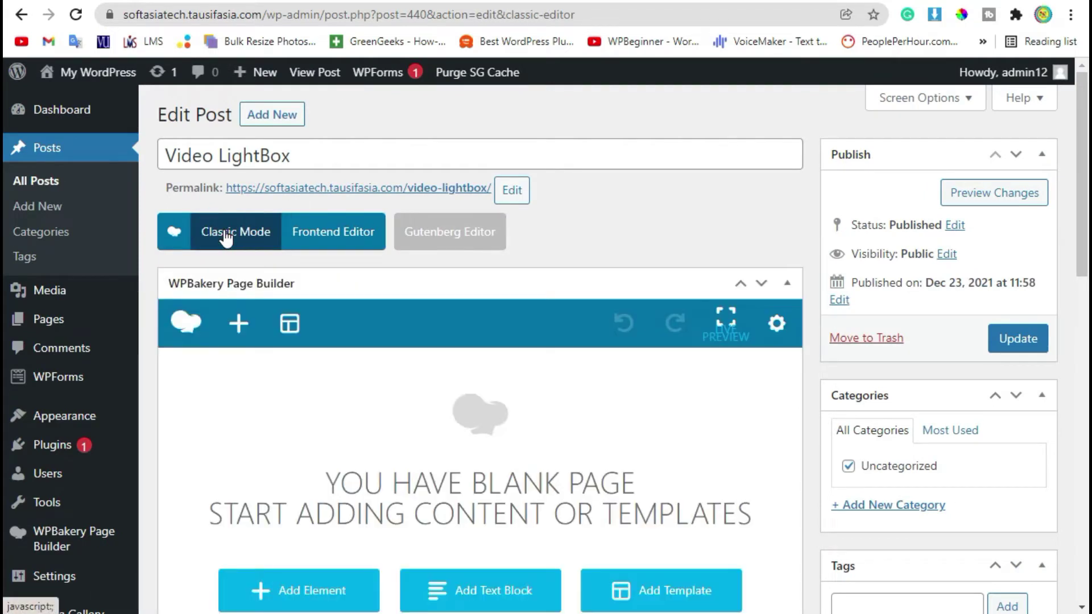
{"action": "scroll", "coordinate": [275, 319], "scroll_direction": "down", "scroll_amount": 2}
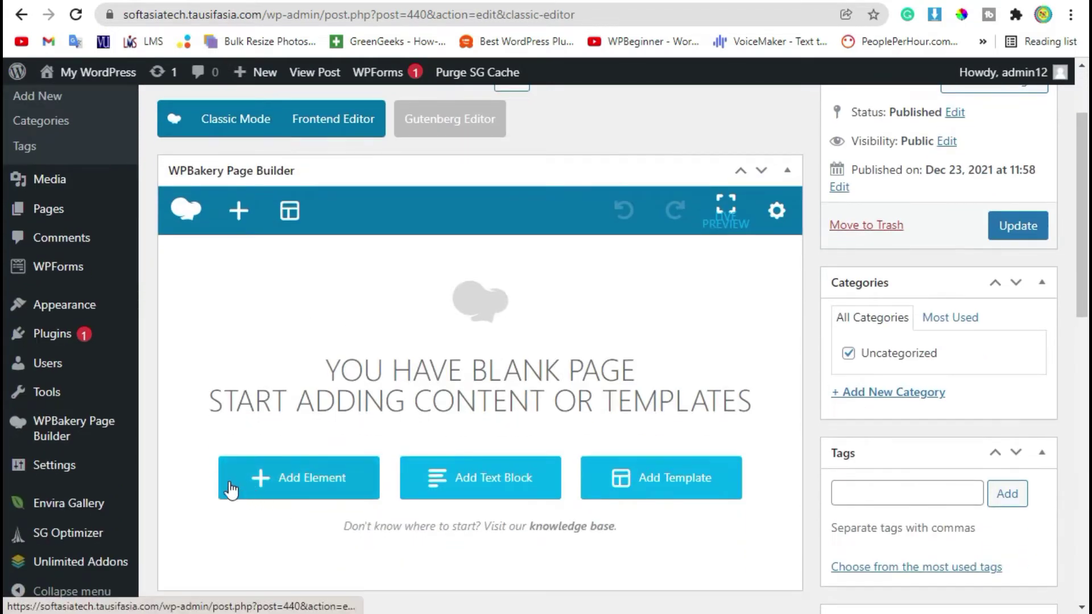
{"action": "left_click", "coordinate": [280, 490]}
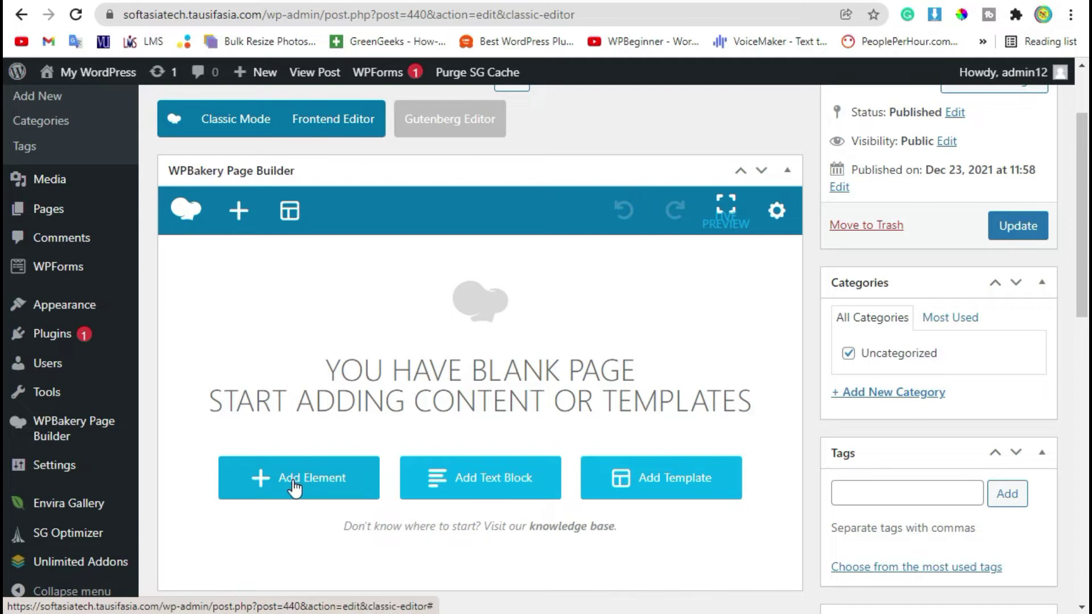
{"action": "left_click", "coordinate": [291, 489]}
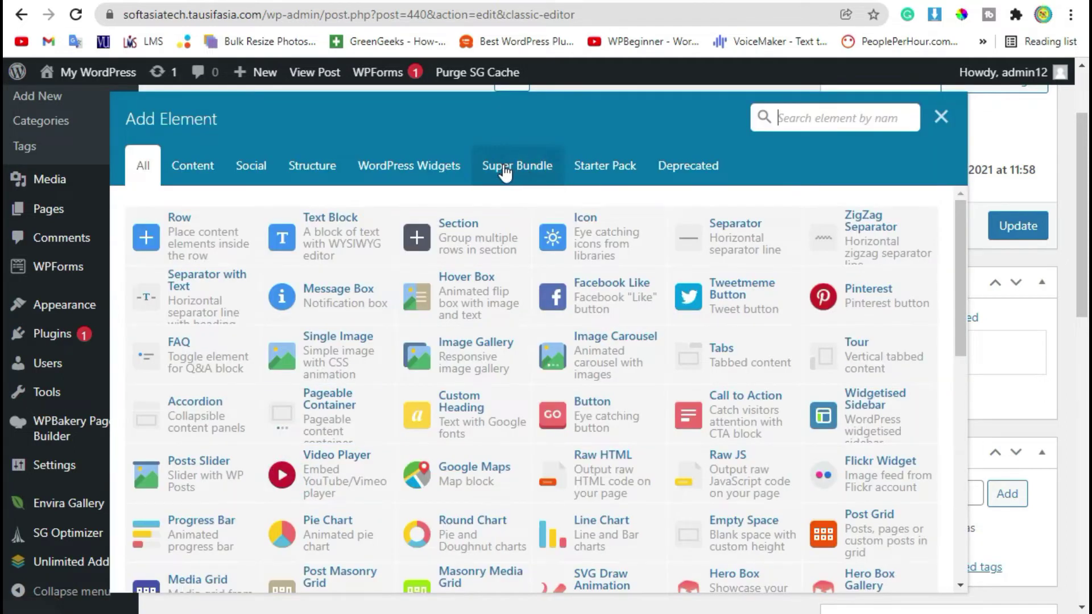
{"action": "left_click", "coordinate": [521, 167]}
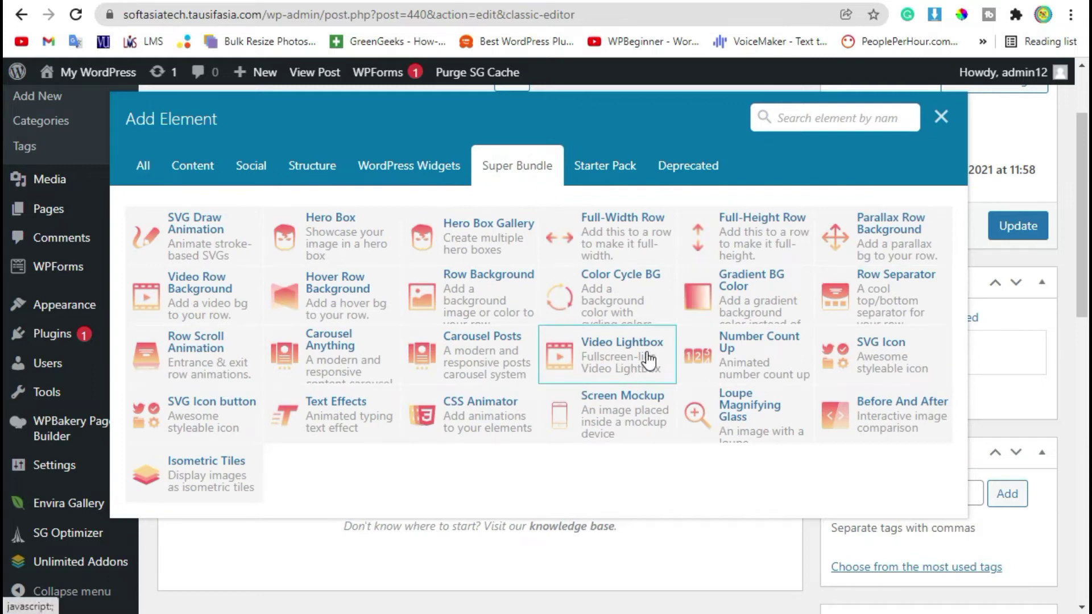
Step: Add a Video Lightbox element and keep its video type as YouTube or Vimeo
{"action": "left_click", "coordinate": [595, 362]}
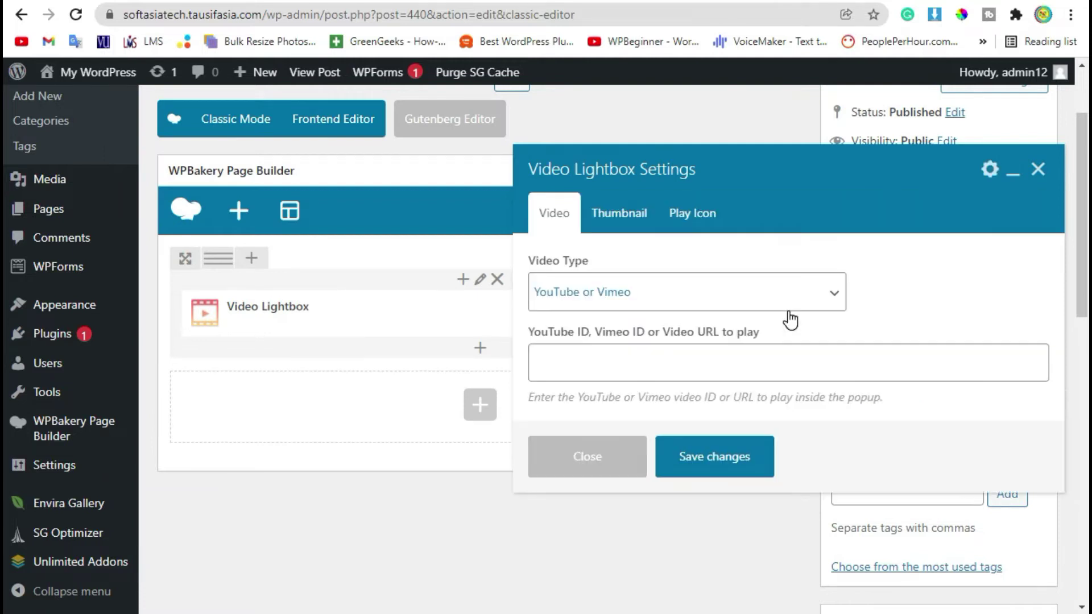
{"action": "left_click_drag", "start_coordinate": [535, 261], "coordinate": [589, 262]}
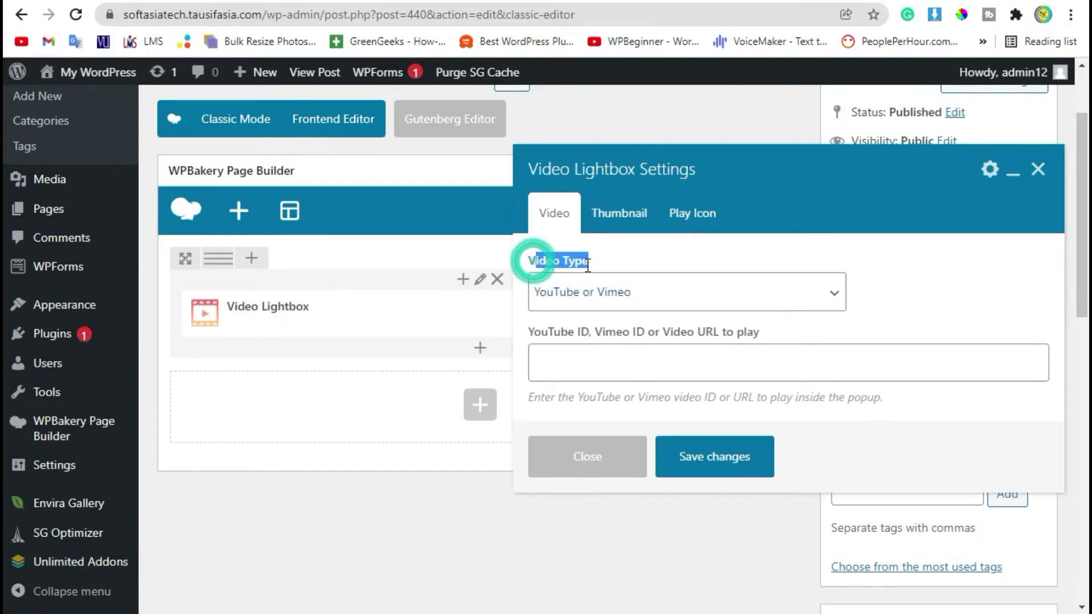
{"action": "left_click", "coordinate": [616, 304]}
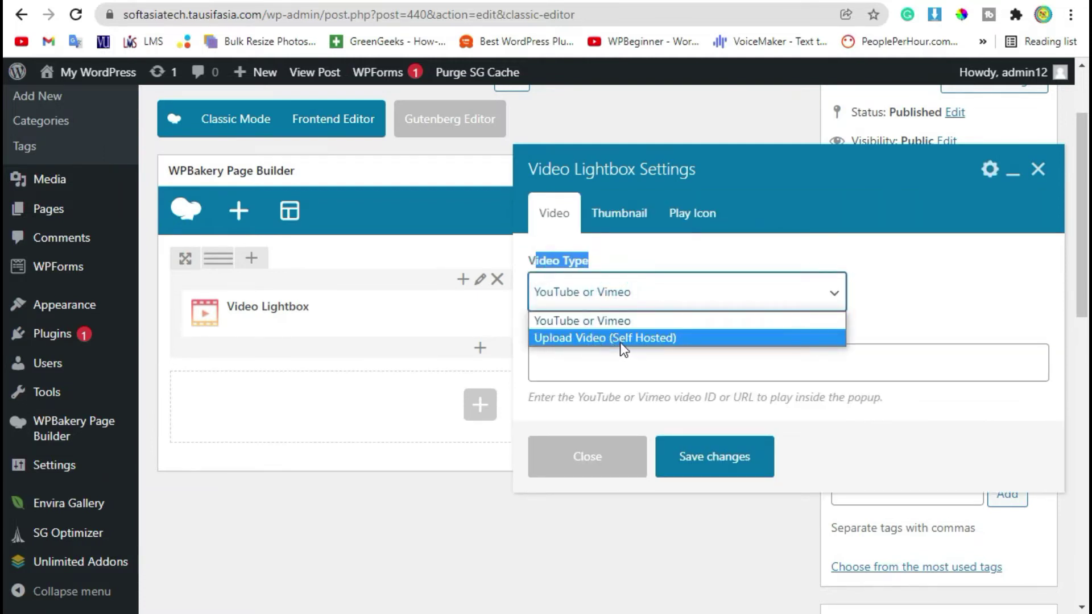
{"action": "left_click", "coordinate": [555, 339]}
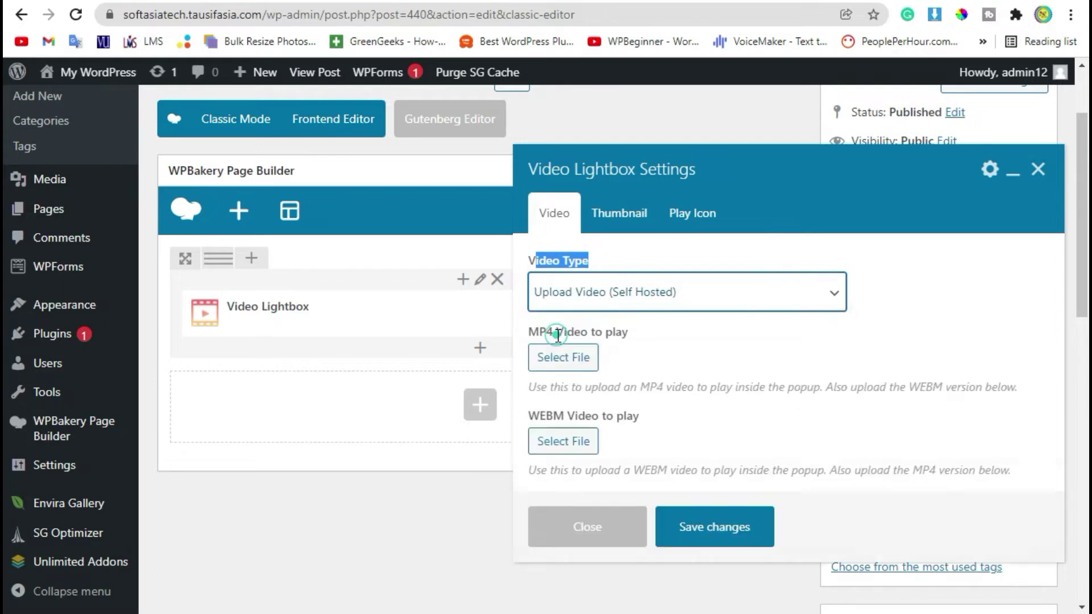
{"action": "left_click", "coordinate": [600, 307]}
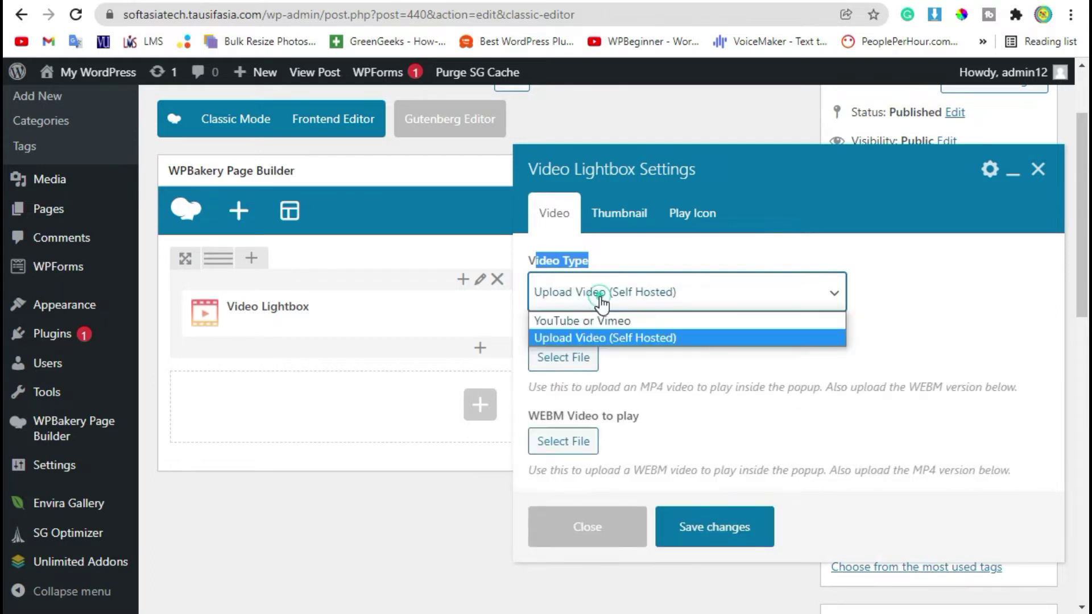
{"action": "left_click", "coordinate": [558, 319]}
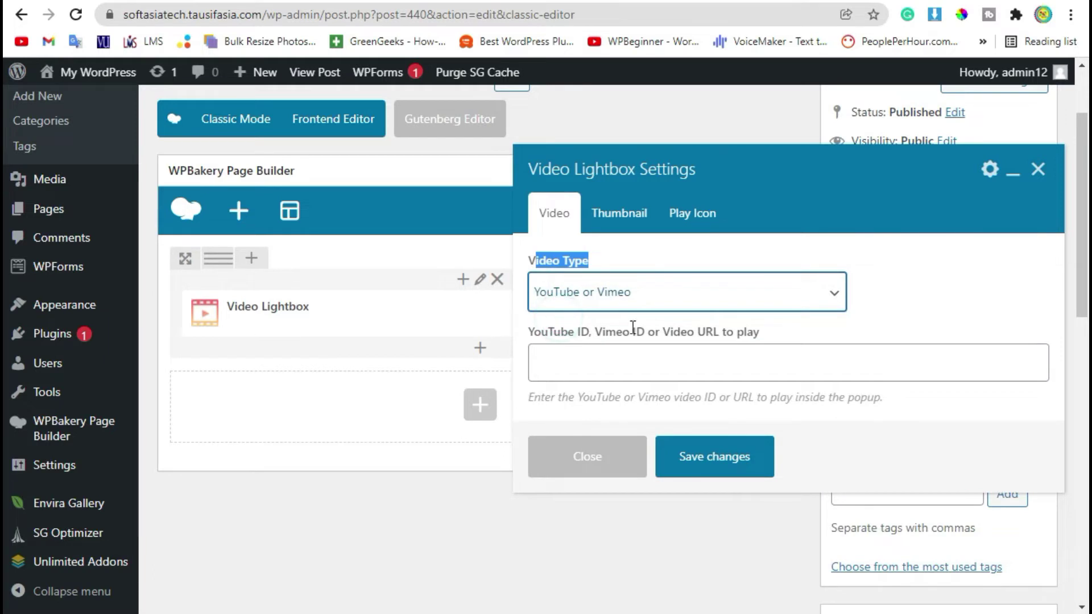
{"action": "left_click", "coordinate": [671, 345]}
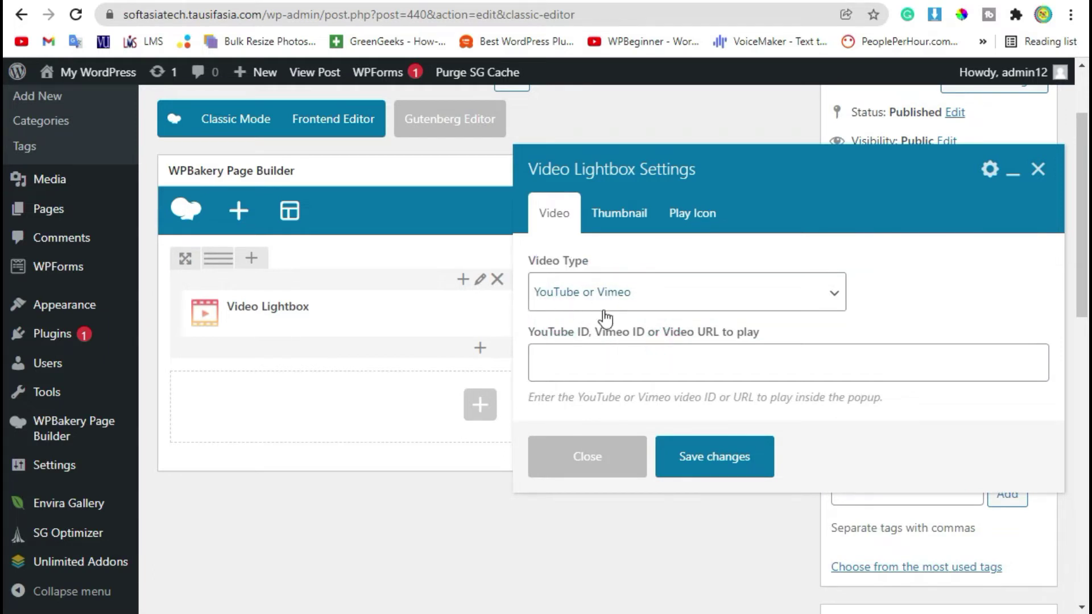
Step: Paste the YouTube video link into the URL field and save the element
{"action": "left_click", "coordinate": [589, 347]}
{"action": "type", "text": "https://www.youtube.com/watch?v=xy87Zq6f4KM"}
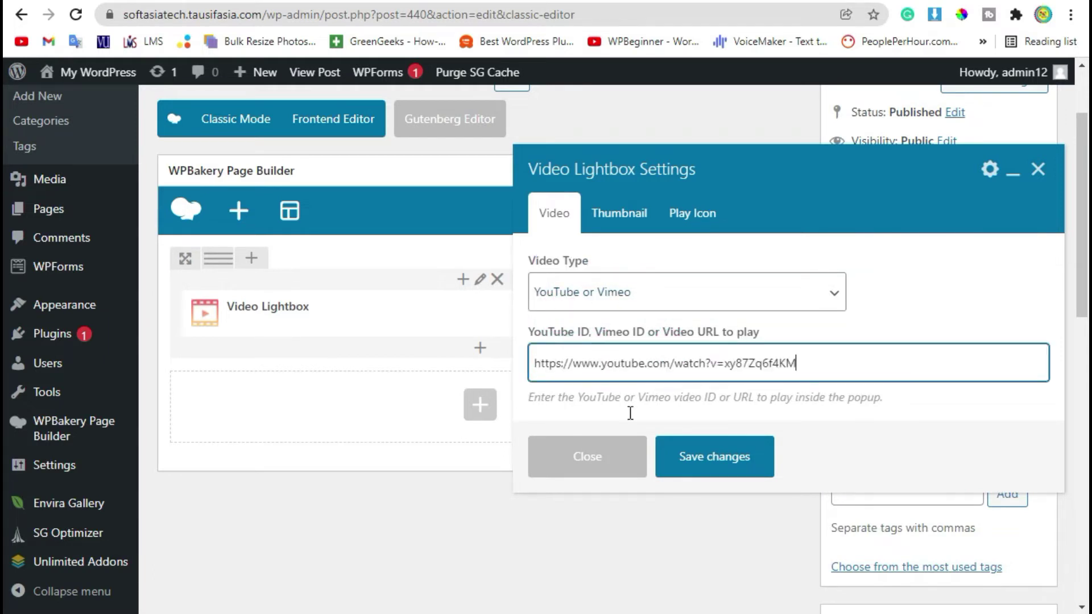
{"action": "left_click", "coordinate": [682, 457]}
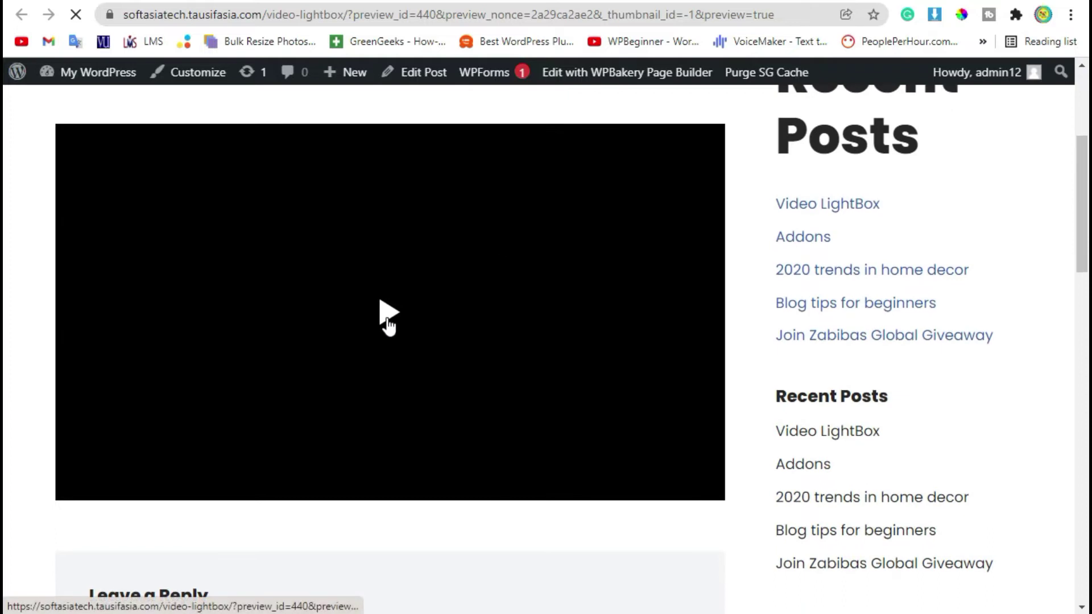
Step: Play the video popup on the preview, close it and return to Edit Post
{"action": "left_click", "coordinate": [386, 315]}
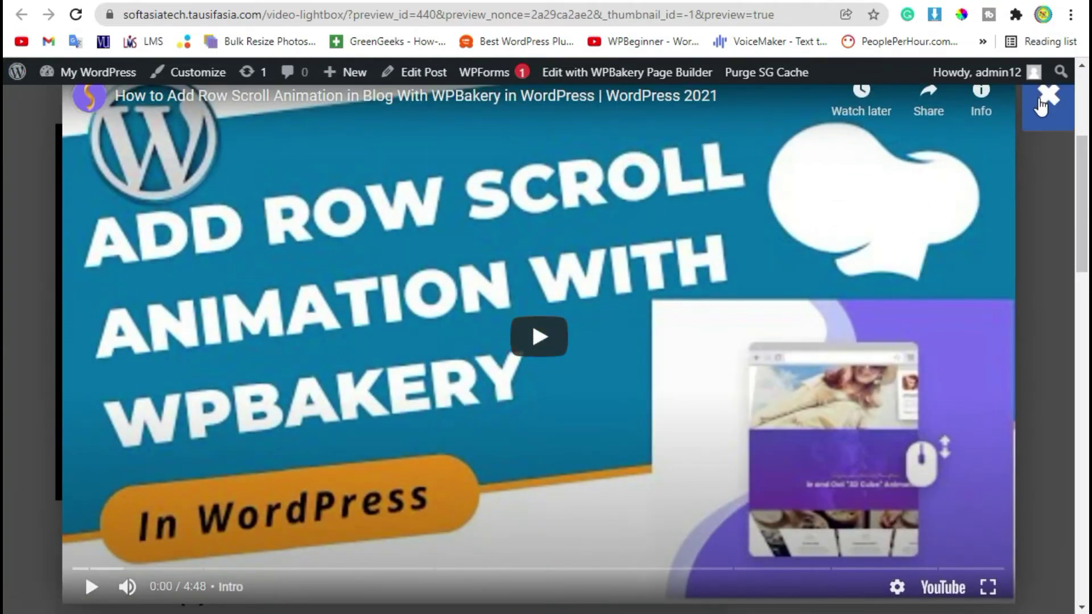
{"action": "left_click", "coordinate": [1041, 102]}
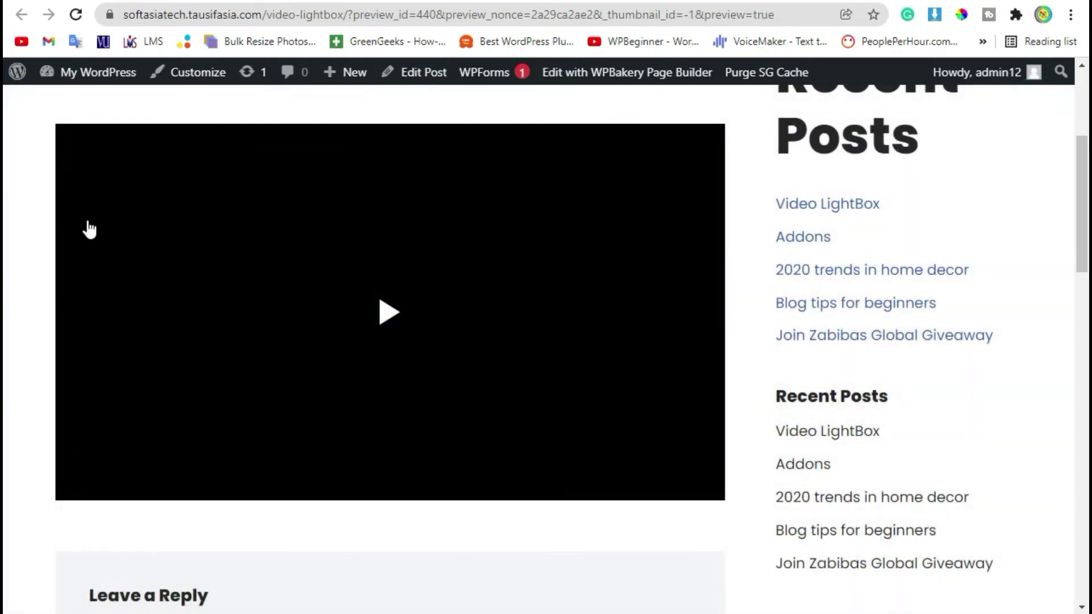
{"action": "scroll", "coordinate": [434, 441], "scroll_direction": "up", "scroll_amount": 2}
{"action": "scroll", "coordinate": [443, 435], "scroll_direction": "down", "scroll_amount": 2}
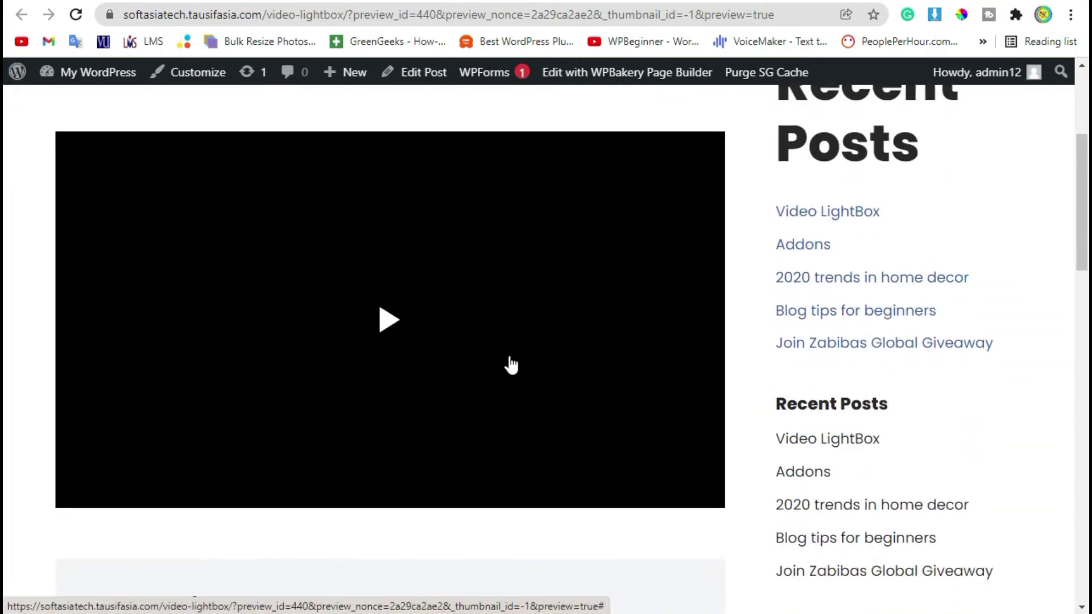
{"action": "left_click", "coordinate": [418, 72]}
{"action": "mouse_move", "coordinate": [478, 422]}
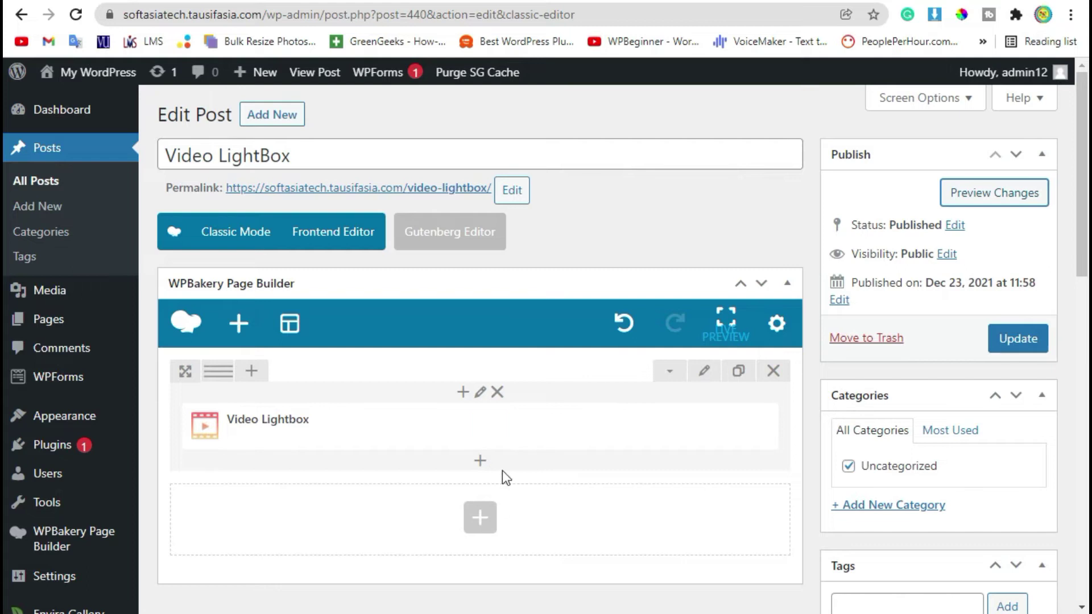
Step: Set the black-and-white building photo as the Video Lightbox thumbnail and save
{"action": "left_click", "coordinate": [506, 427]}
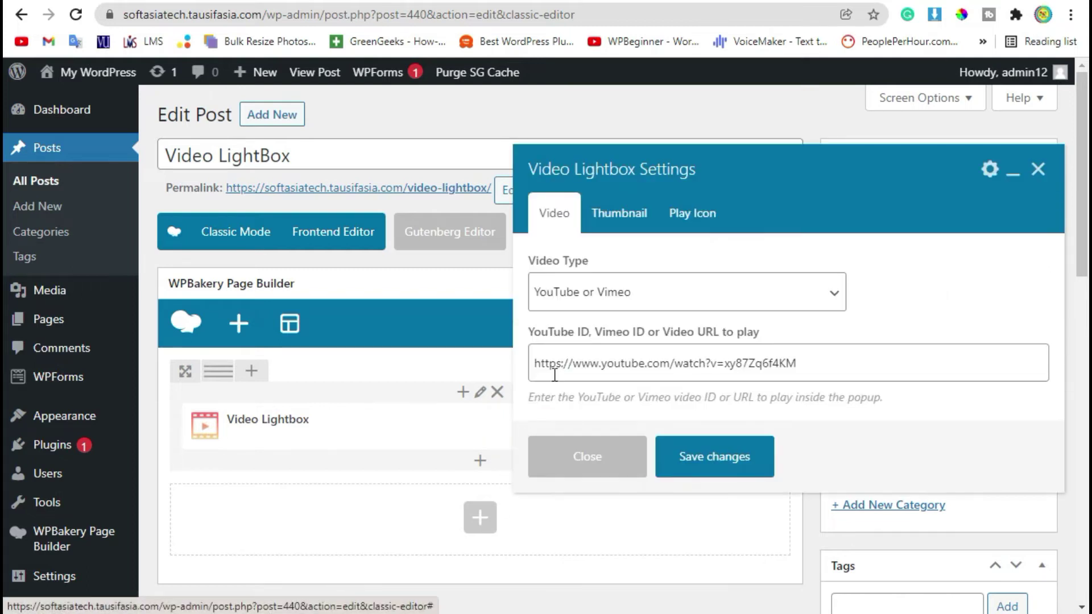
{"action": "left_click", "coordinate": [621, 213]}
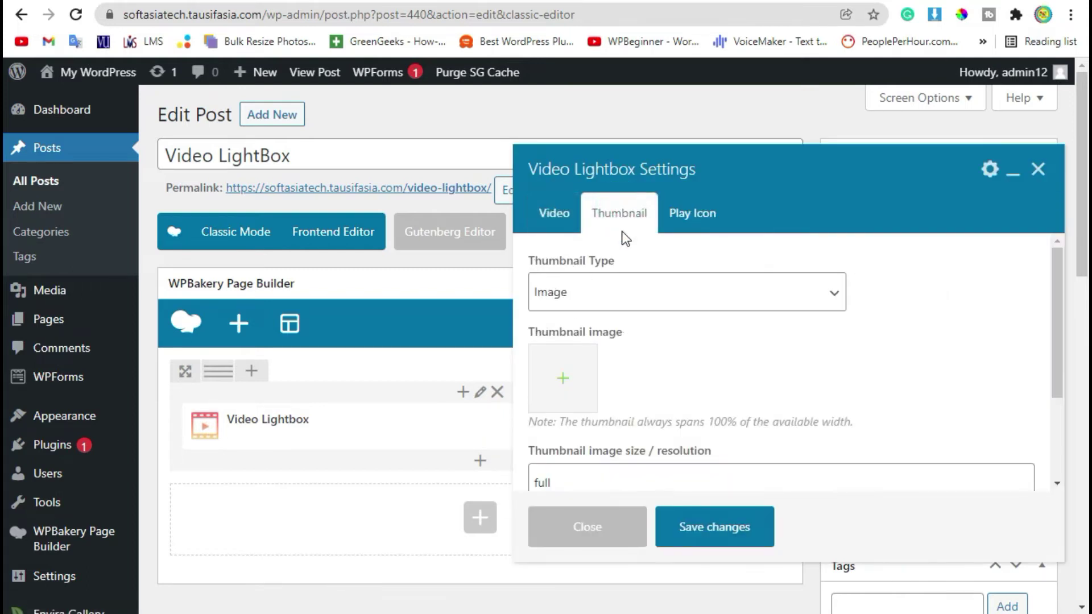
{"action": "left_click", "coordinate": [561, 384]}
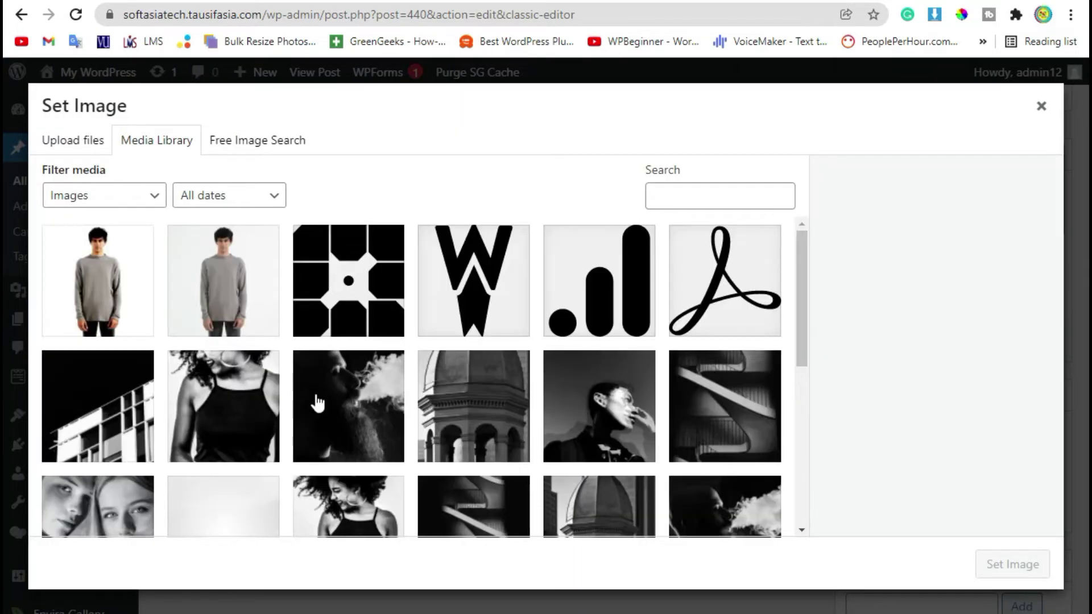
{"action": "scroll", "coordinate": [341, 410], "scroll_direction": "down", "scroll_amount": 5}
{"action": "left_click", "coordinate": [466, 429]}
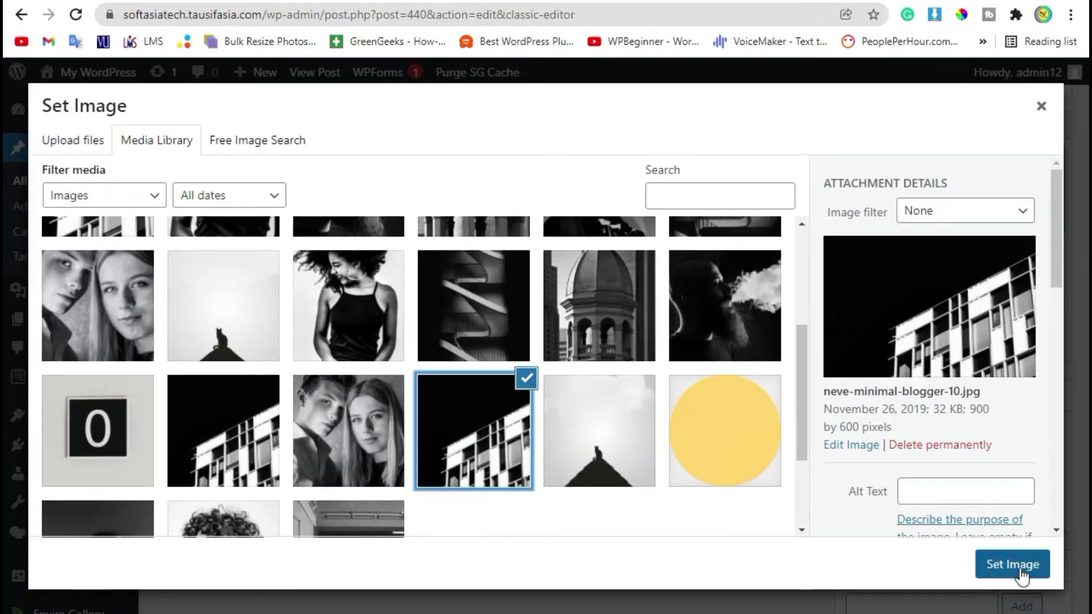
{"action": "left_click", "coordinate": [995, 565]}
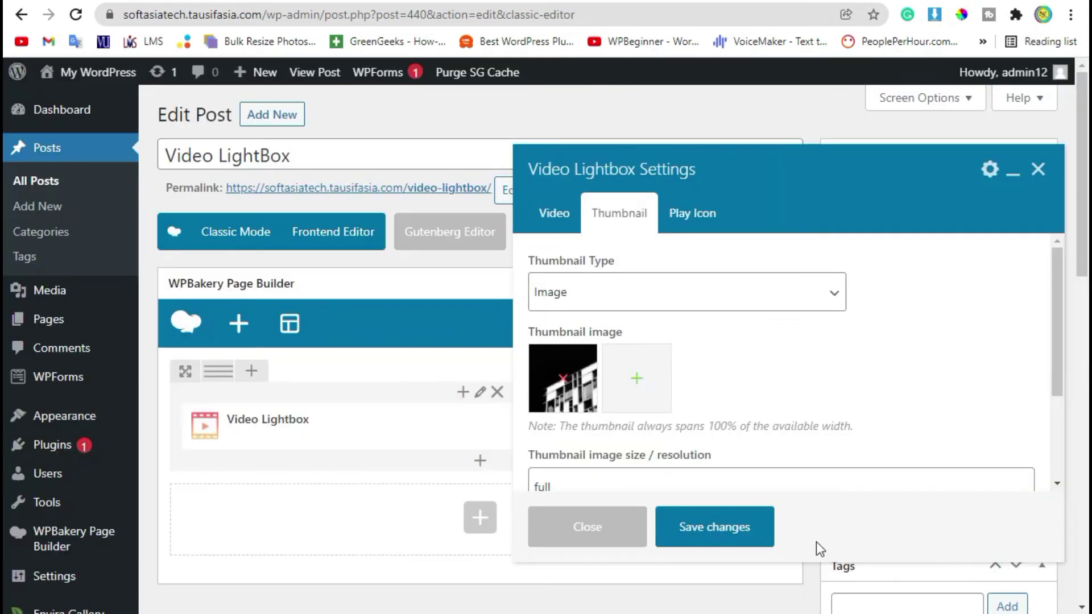
{"action": "scroll", "coordinate": [714, 469], "scroll_direction": "down", "scroll_amount": 1}
{"action": "scroll", "coordinate": [713, 469], "scroll_direction": "down", "scroll_amount": 1}
{"action": "left_click", "coordinate": [749, 533]}
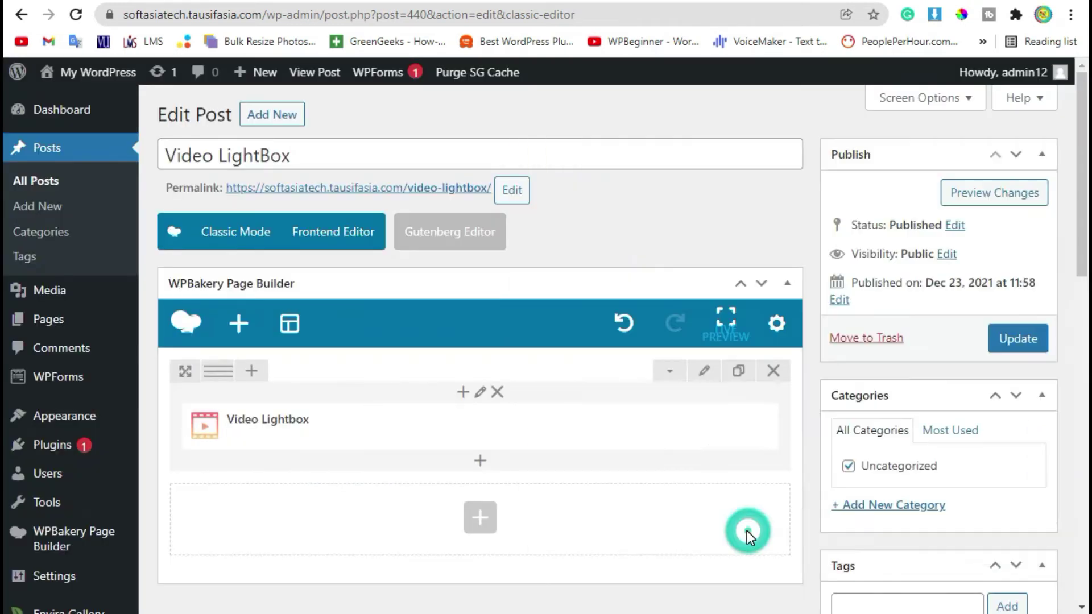
Step: Preview the post, play the popup over the new thumbnail and close it
{"action": "left_click", "coordinate": [960, 204]}
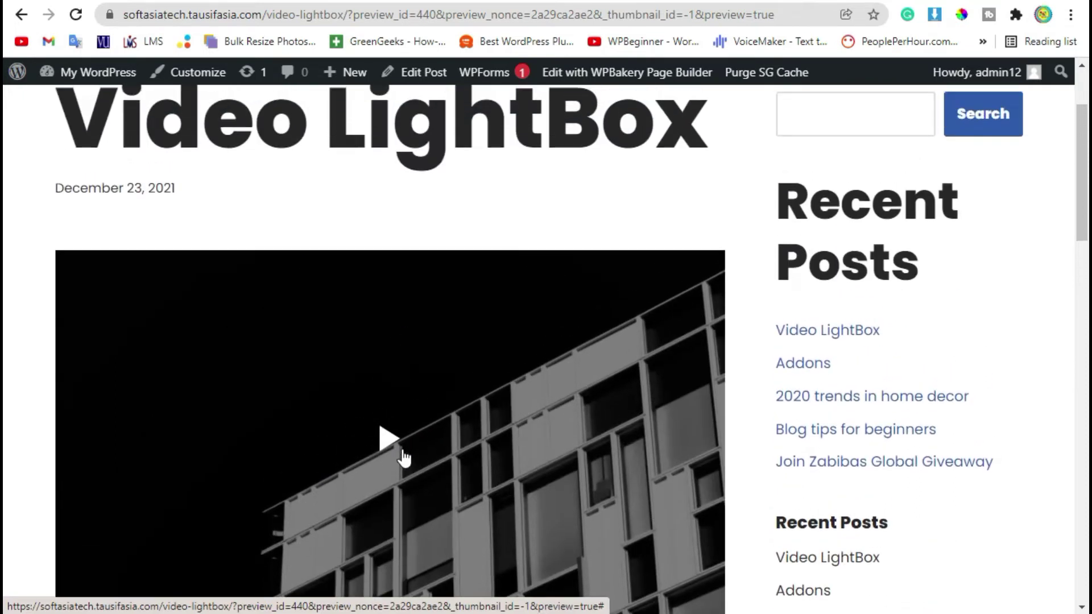
{"action": "left_click", "coordinate": [405, 455]}
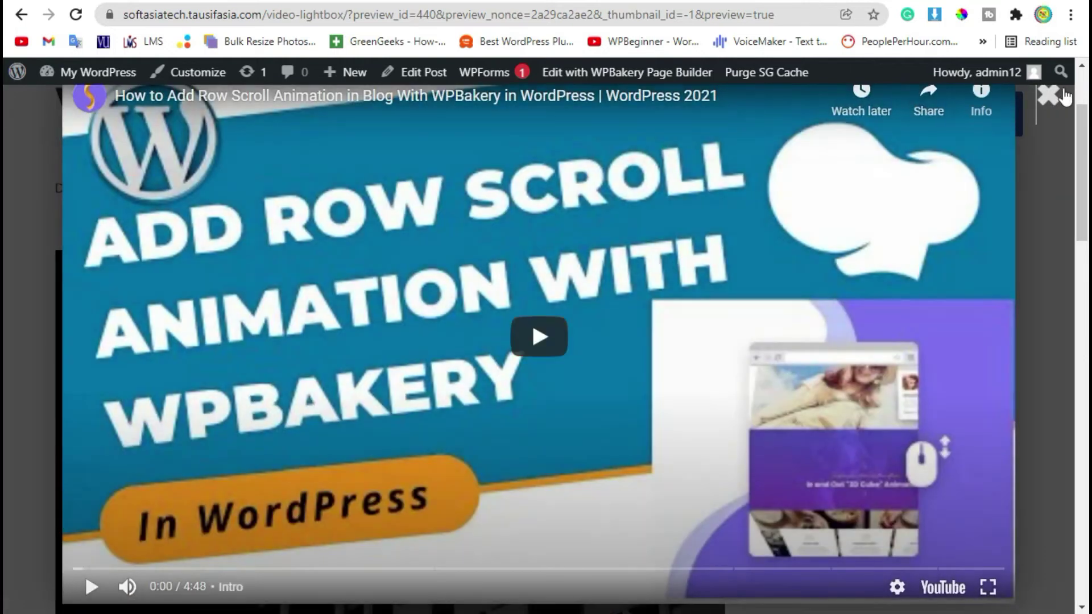
{"action": "left_click", "coordinate": [1047, 98]}
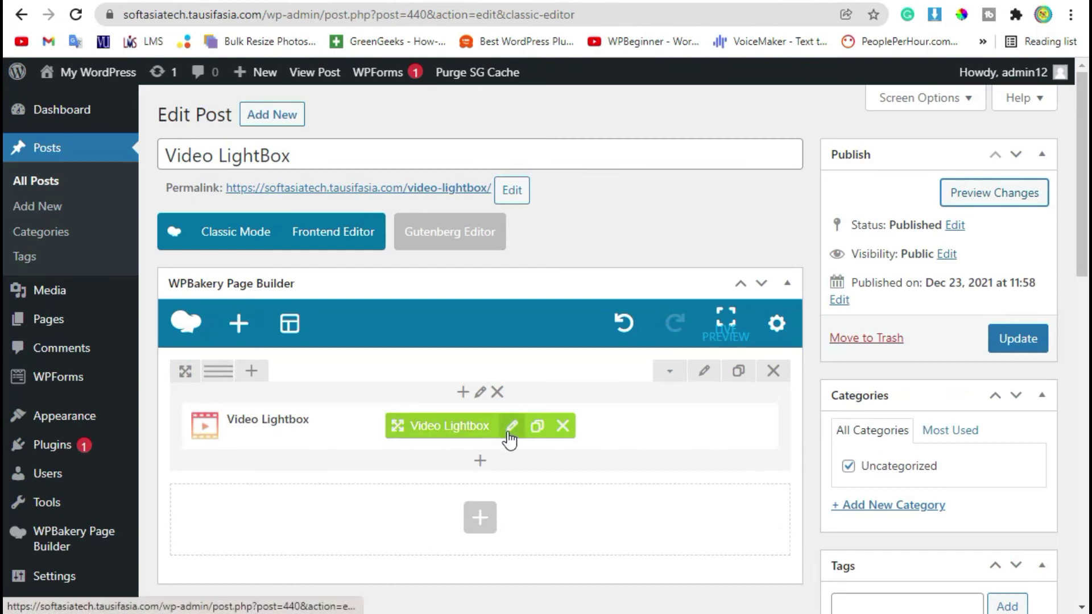
Step: Switch the Video Lightbox play icon to Circle Play Icon, save, and preview the post
{"action": "left_click", "coordinate": [509, 430]}
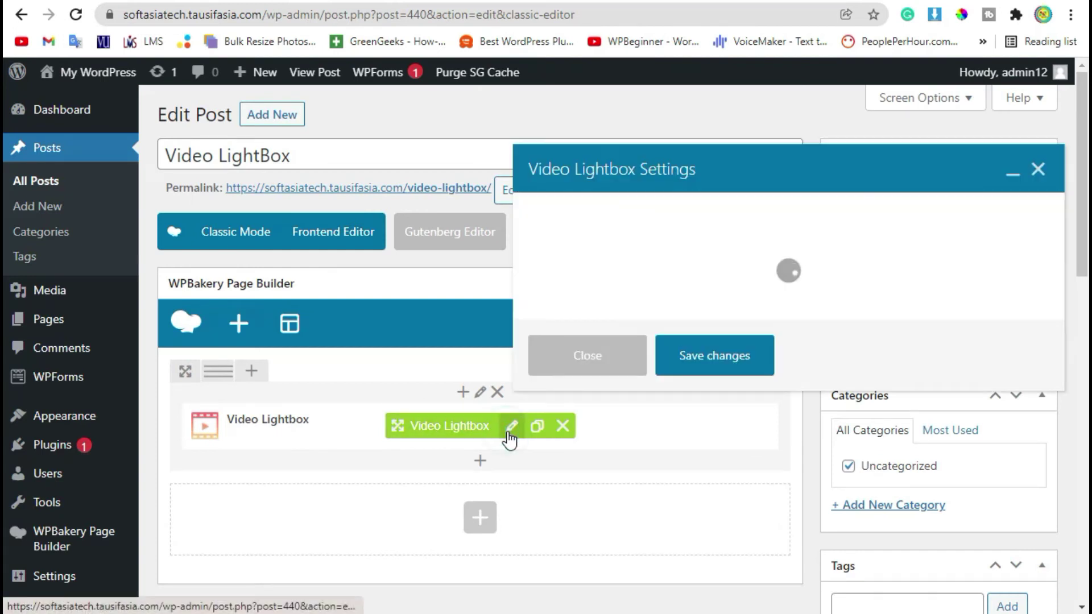
{"action": "left_click", "coordinate": [690, 214]}
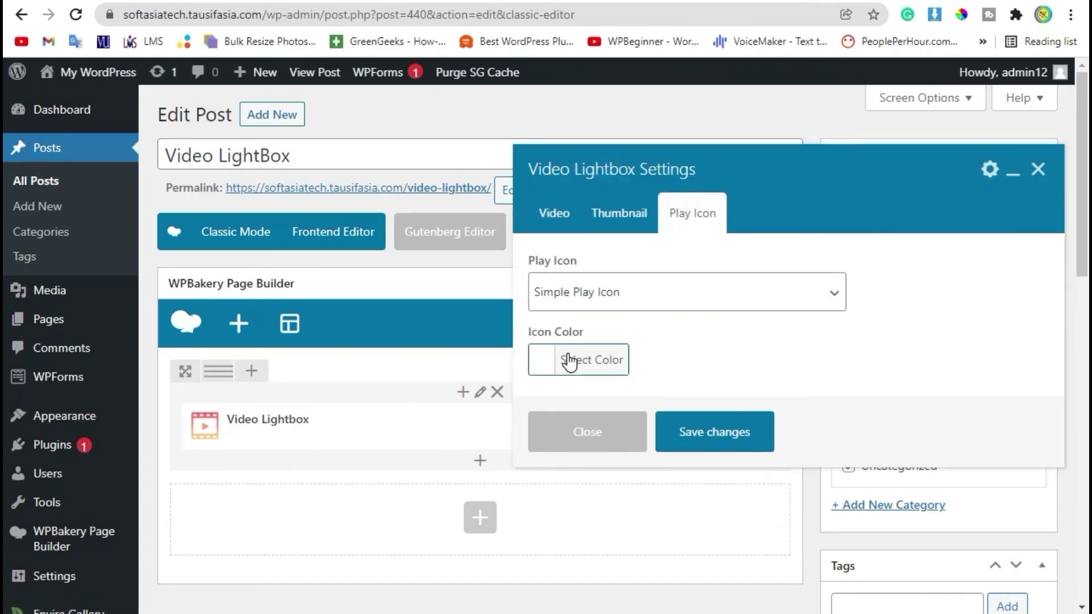
{"action": "left_click", "coordinate": [639, 296]}
{"action": "left_click", "coordinate": [643, 340]}
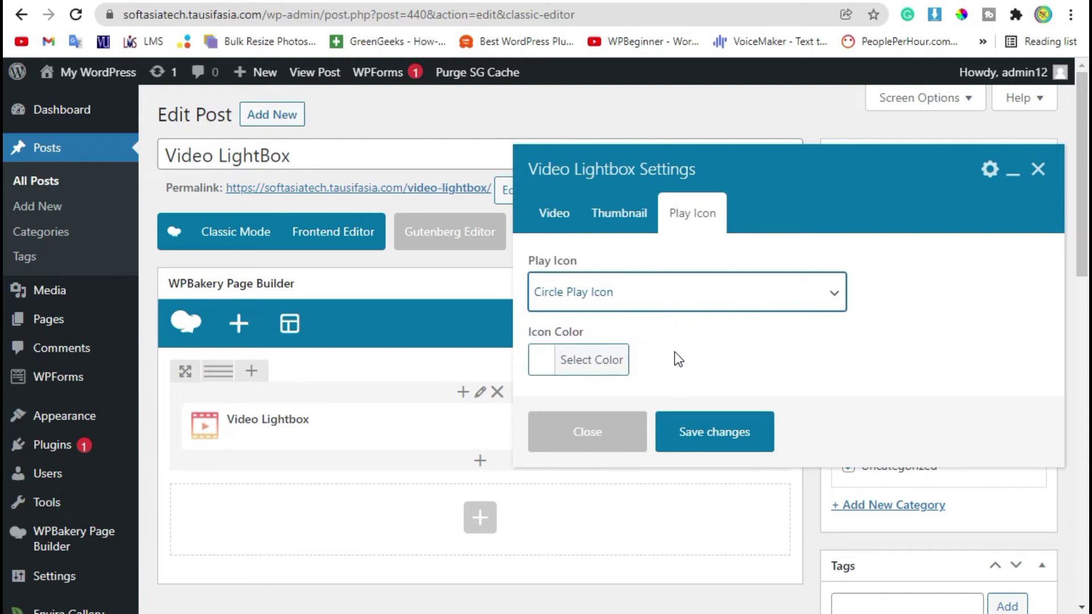
{"action": "left_click", "coordinate": [687, 433]}
{"action": "left_click", "coordinate": [957, 196]}
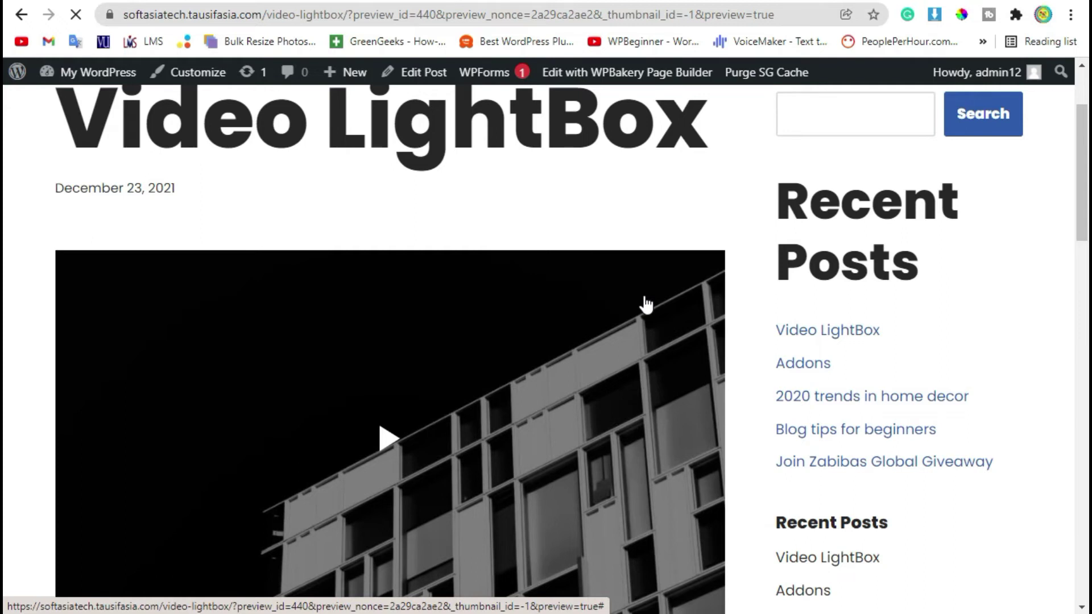
{"action": "scroll", "coordinate": [646, 304], "scroll_direction": "up", "scroll_amount": 2}
{"action": "scroll", "coordinate": [646, 305], "scroll_direction": "down", "scroll_amount": 3}
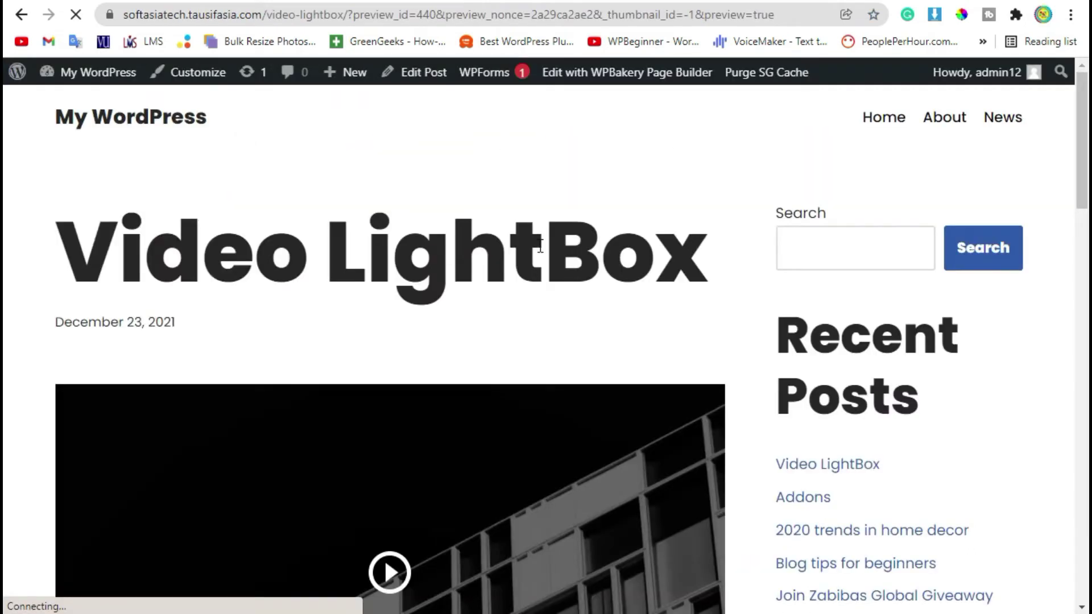
{"action": "scroll", "coordinate": [540, 248], "scroll_direction": "down", "scroll_amount": 2}
{"action": "scroll", "coordinate": [541, 261], "scroll_direction": "down", "scroll_amount": 1}
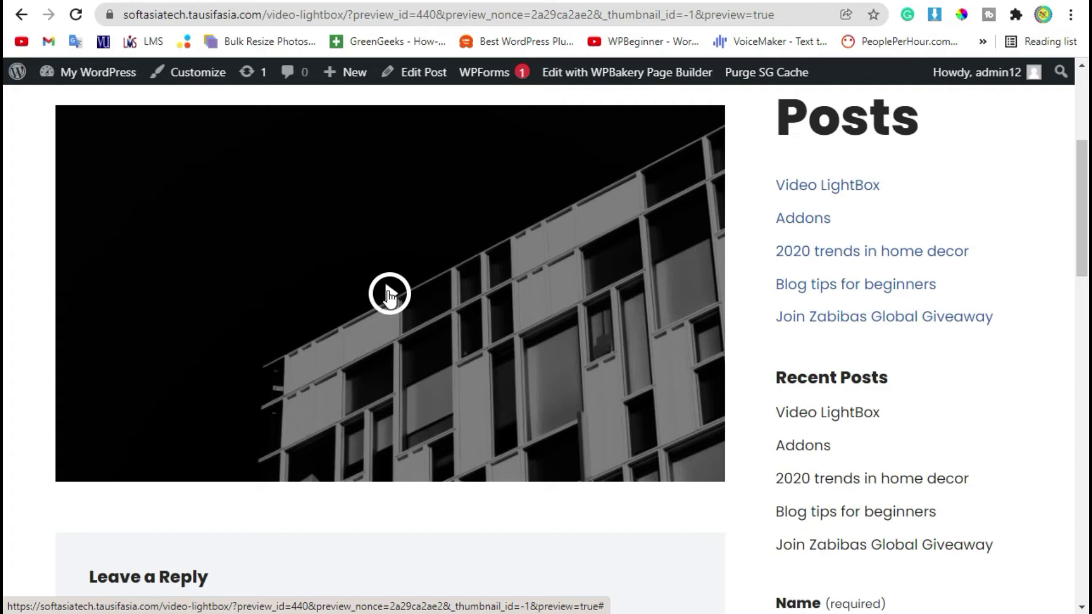
Step: Play the popup video from the circle play button, then close the lightbox
{"action": "left_click", "coordinate": [388, 299]}
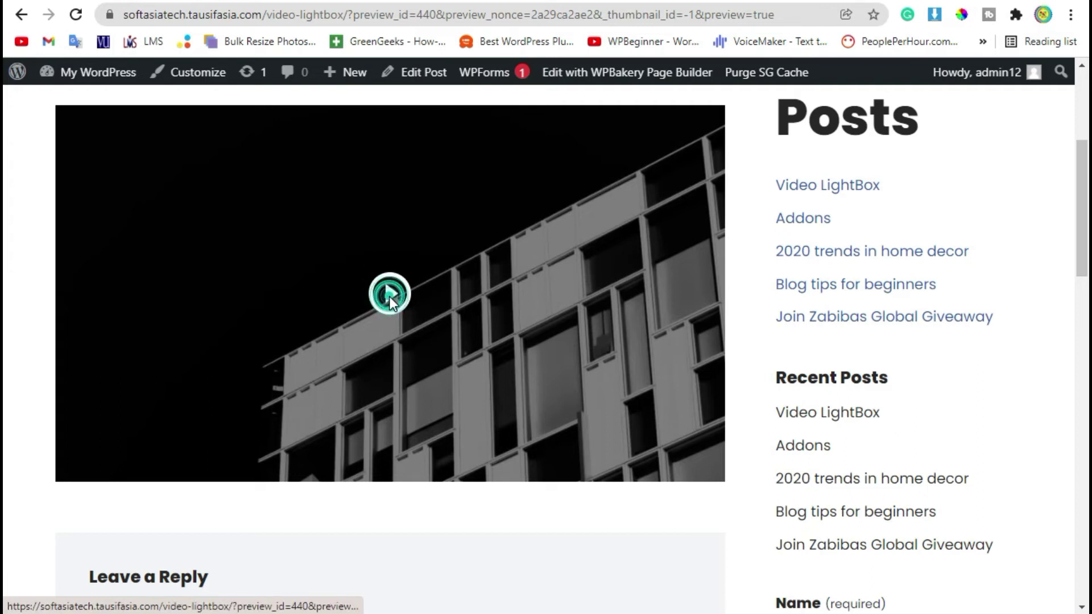
{"action": "scroll", "coordinate": [407, 333], "scroll_direction": "up", "scroll_amount": 1}
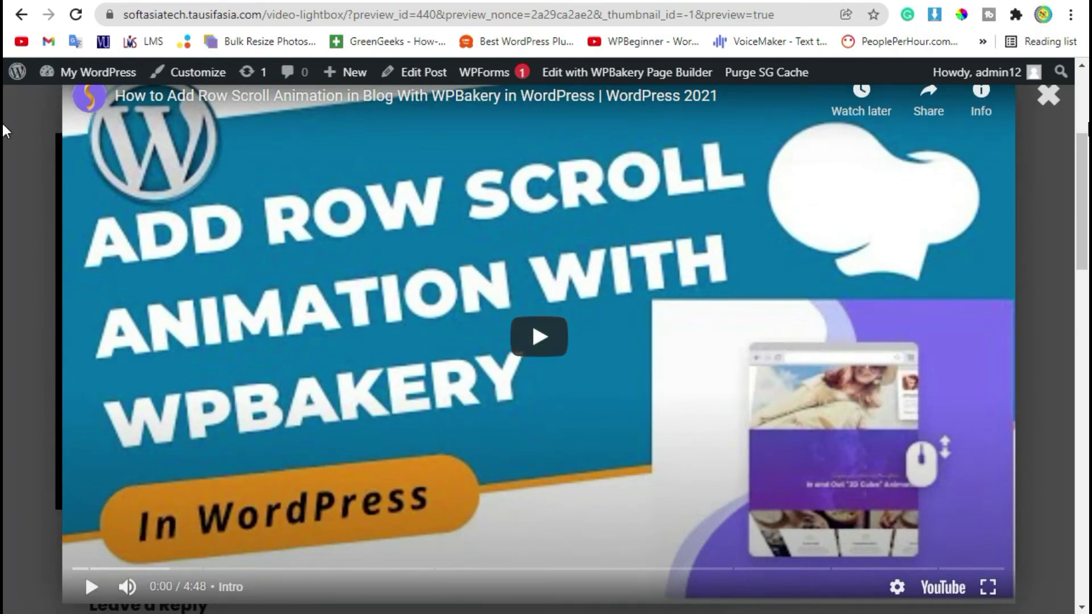
{"action": "left_click", "coordinate": [1051, 120]}
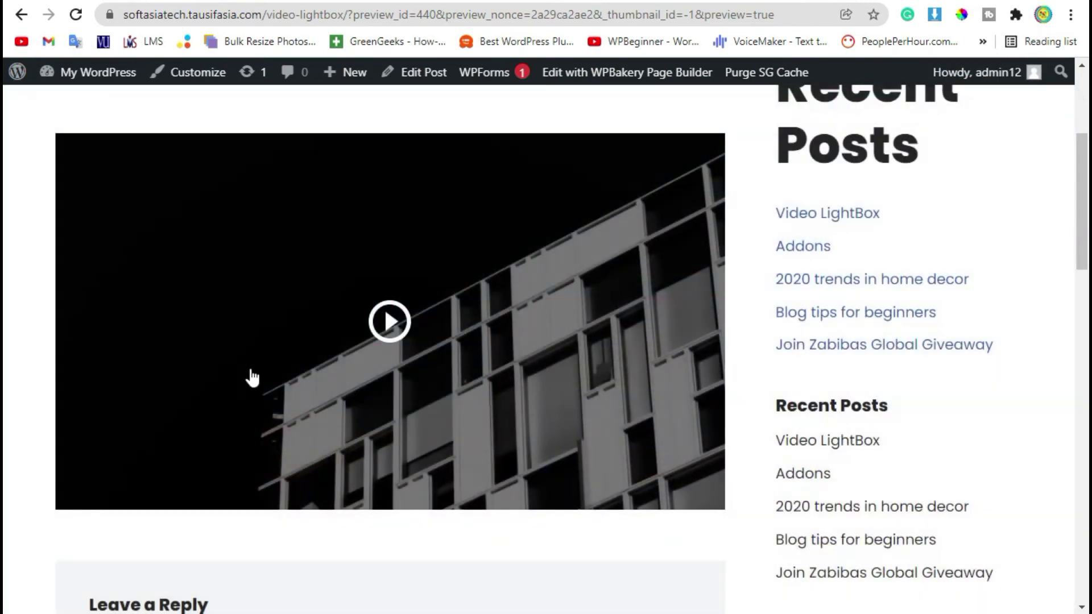
{"action": "scroll", "coordinate": [268, 361], "scroll_direction": "up", "scroll_amount": 2}
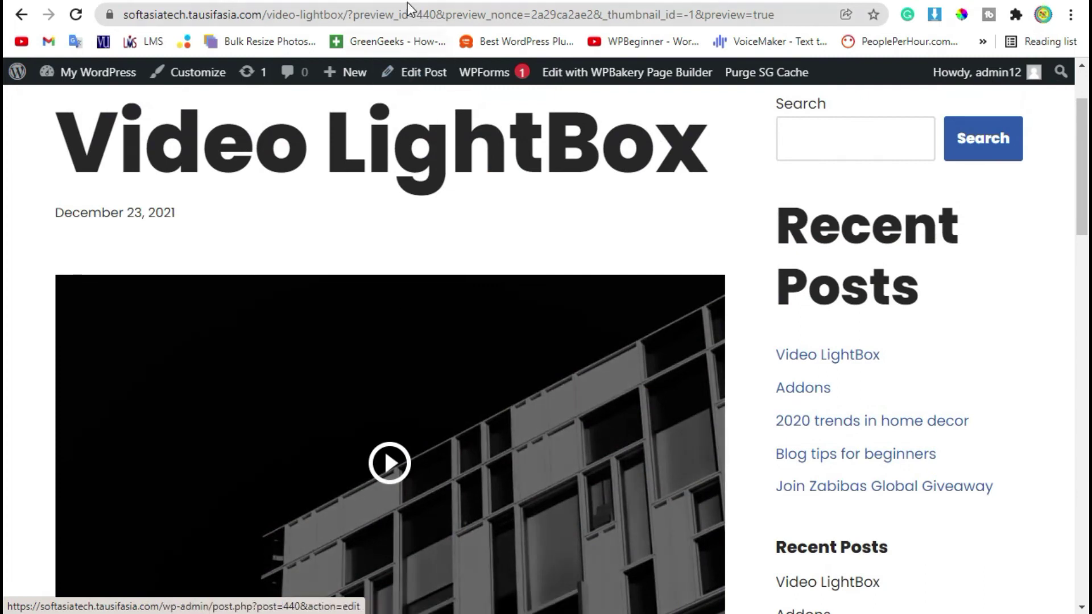
Step: Back in the editor, set the lightbox Video Type to Upload Video (Self Hosted)
{"action": "left_click", "coordinate": [408, 3]}
{"action": "mouse_move", "coordinate": [268, 418]}
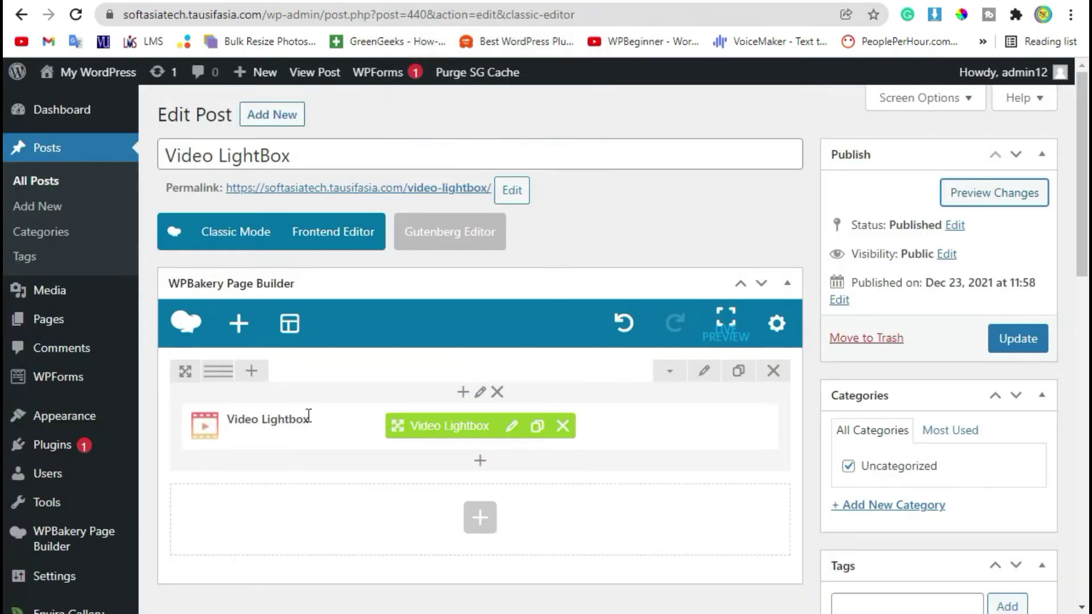
{"action": "left_click", "coordinate": [513, 428]}
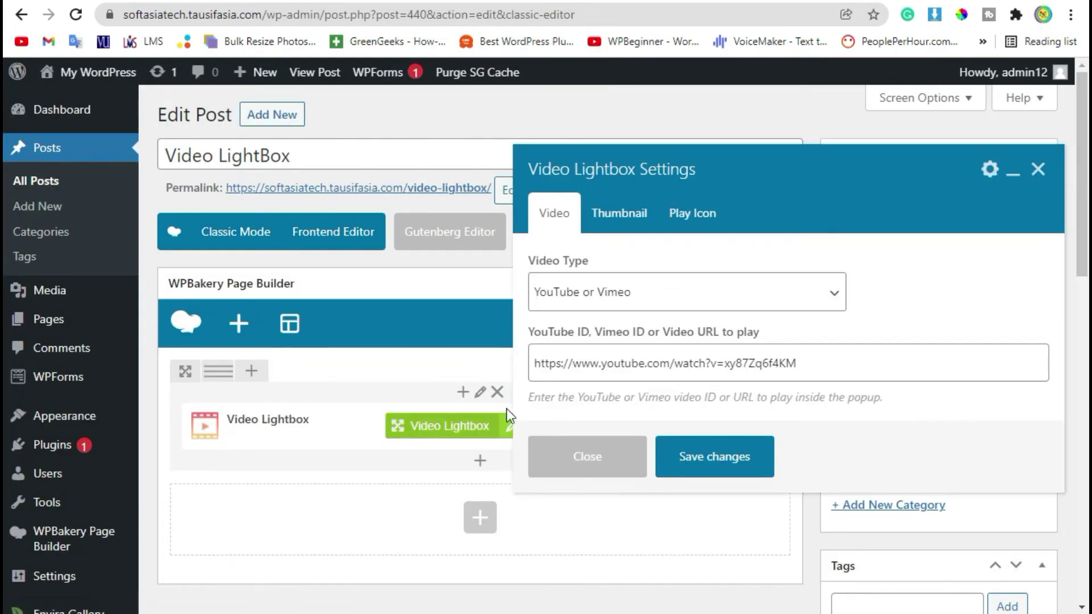
{"action": "left_click", "coordinate": [617, 291]}
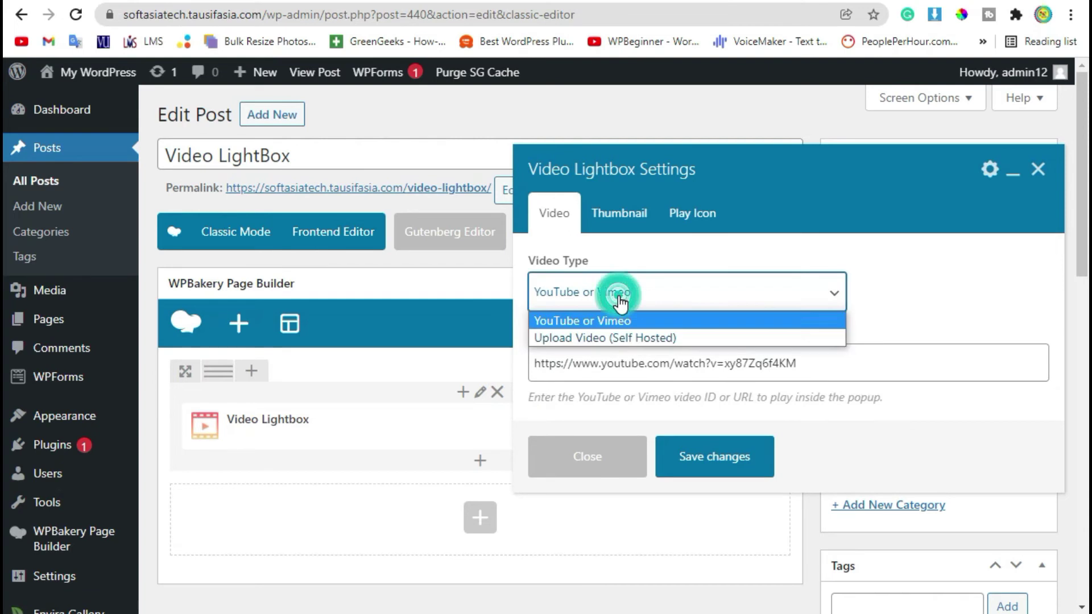
{"action": "left_click", "coordinate": [601, 337]}
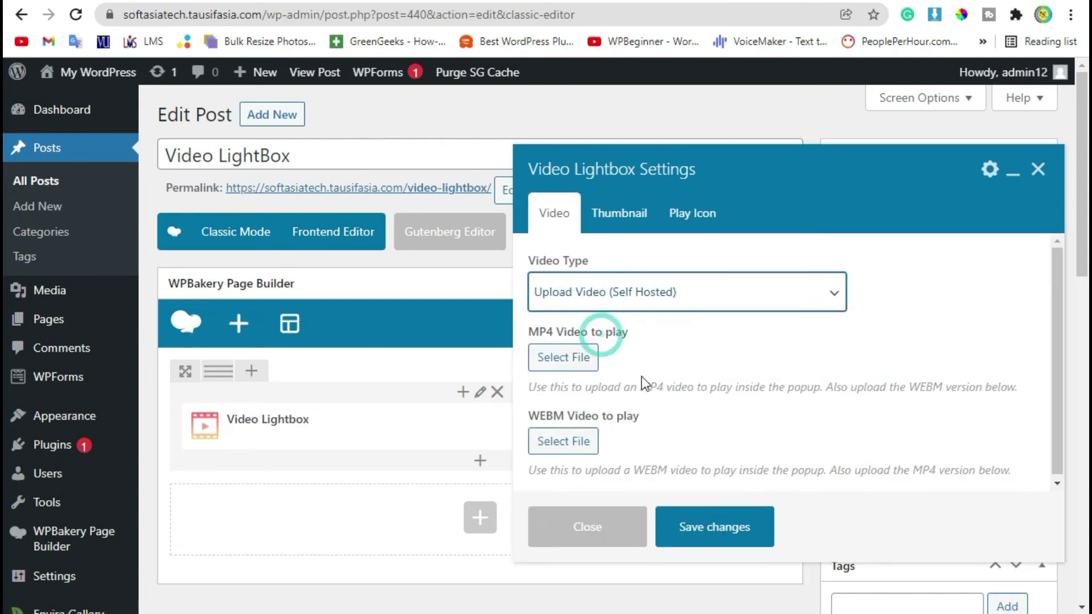
Step: Insert pexels-rodnae-productions-7308103.mp4 from the media library as the popup video and save
{"action": "left_click", "coordinate": [579, 361]}
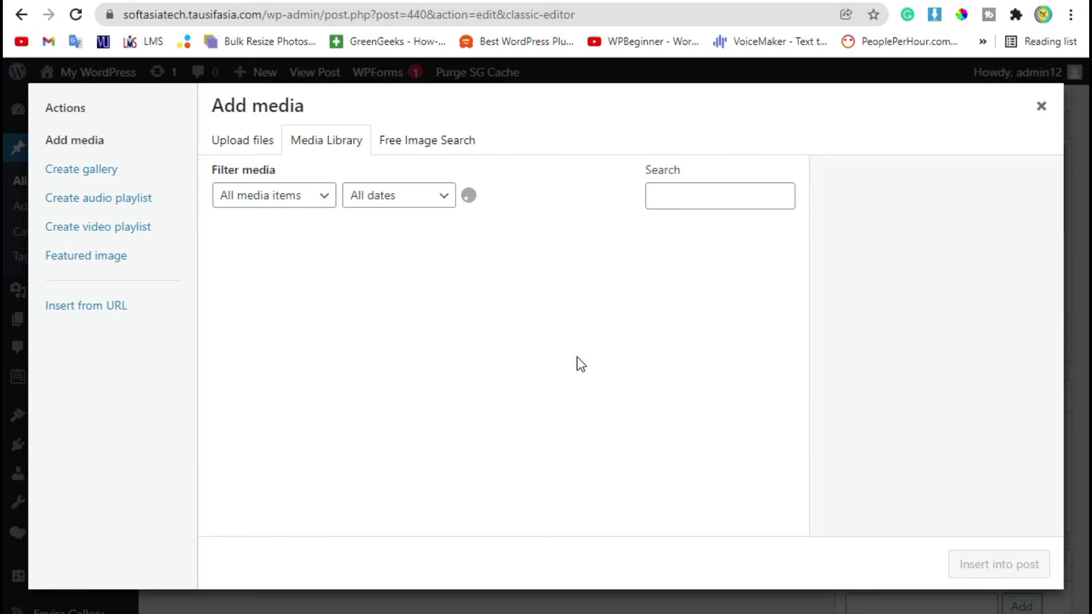
{"action": "left_click", "coordinate": [411, 322]}
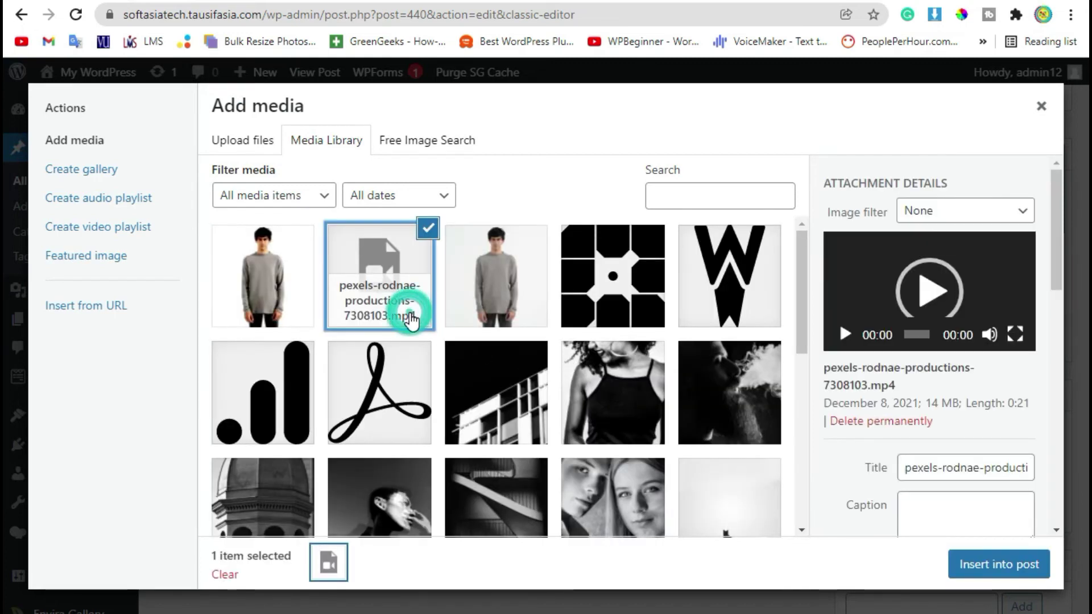
{"action": "left_click", "coordinate": [986, 563]}
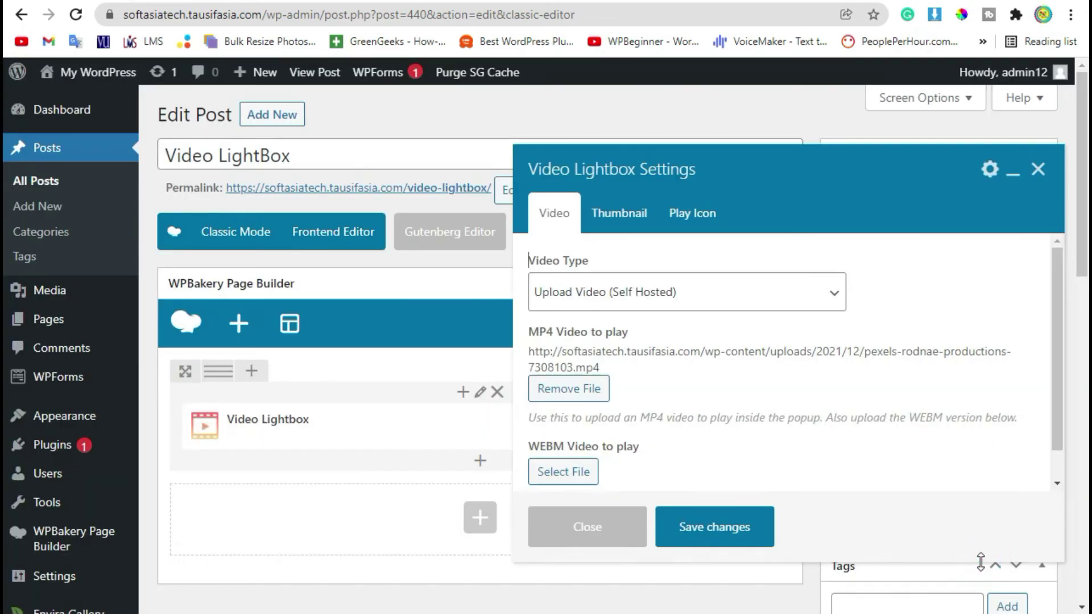
{"action": "left_click", "coordinate": [715, 528]}
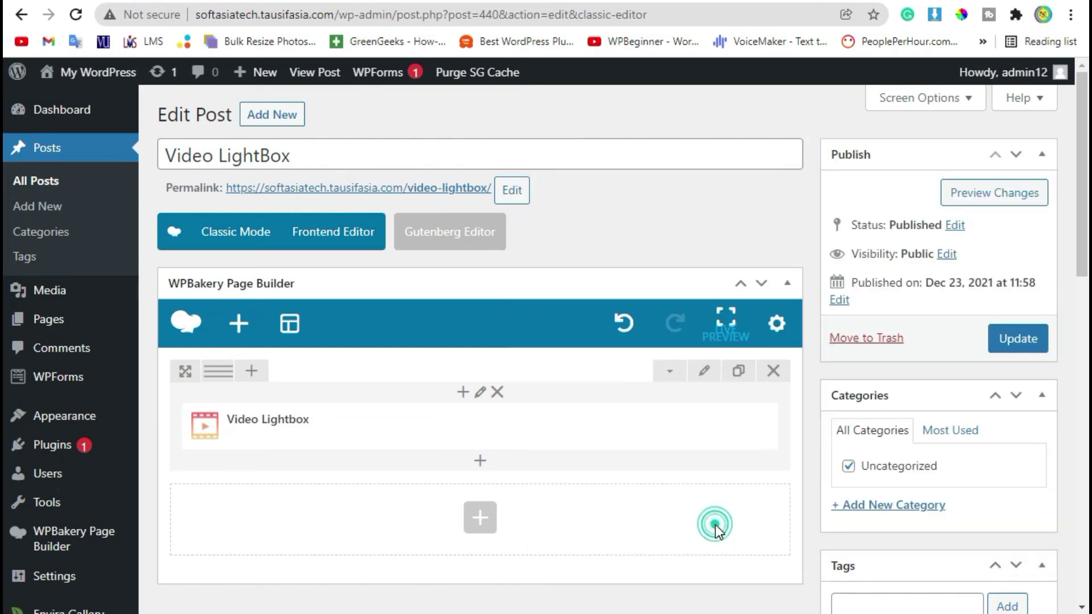
{"action": "left_click", "coordinate": [993, 194]}
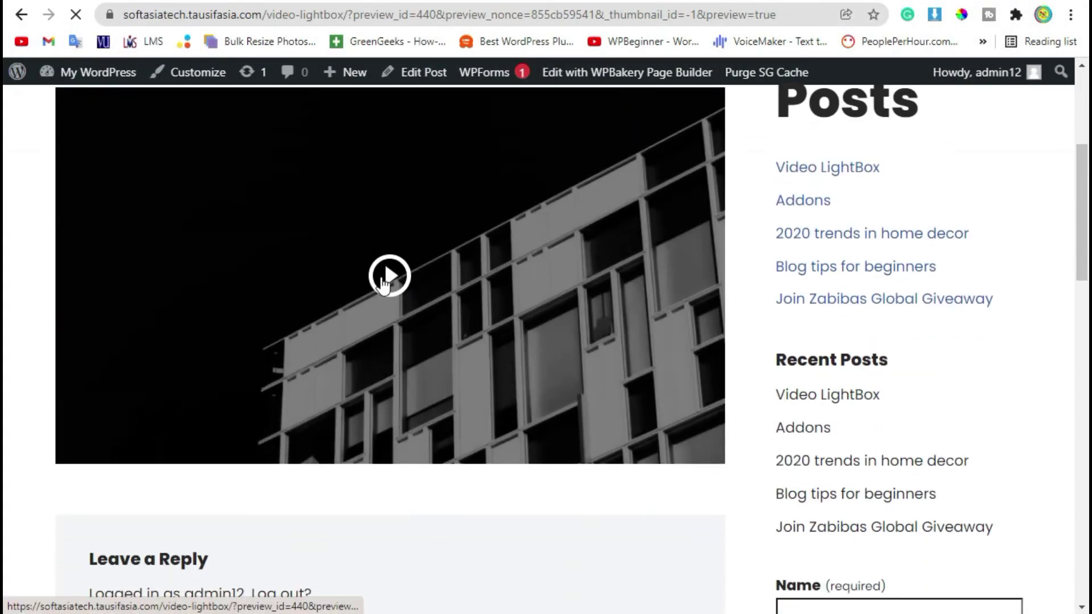
{"action": "left_click", "coordinate": [390, 275]}
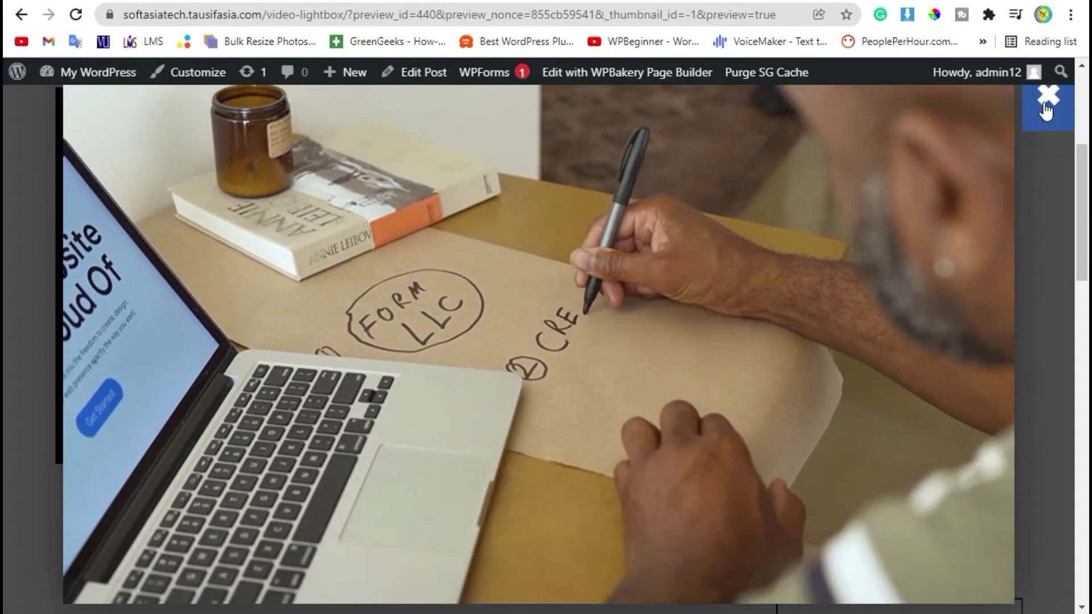
{"action": "left_click", "coordinate": [1049, 96]}
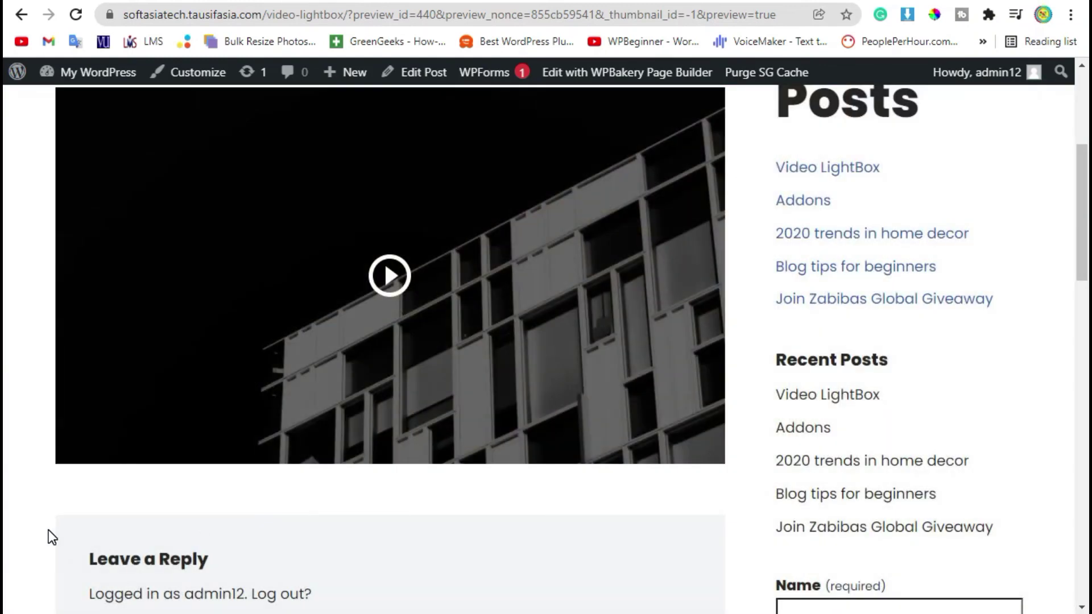
{"action": "scroll", "coordinate": [24, 486], "scroll_direction": "up", "scroll_amount": 3}
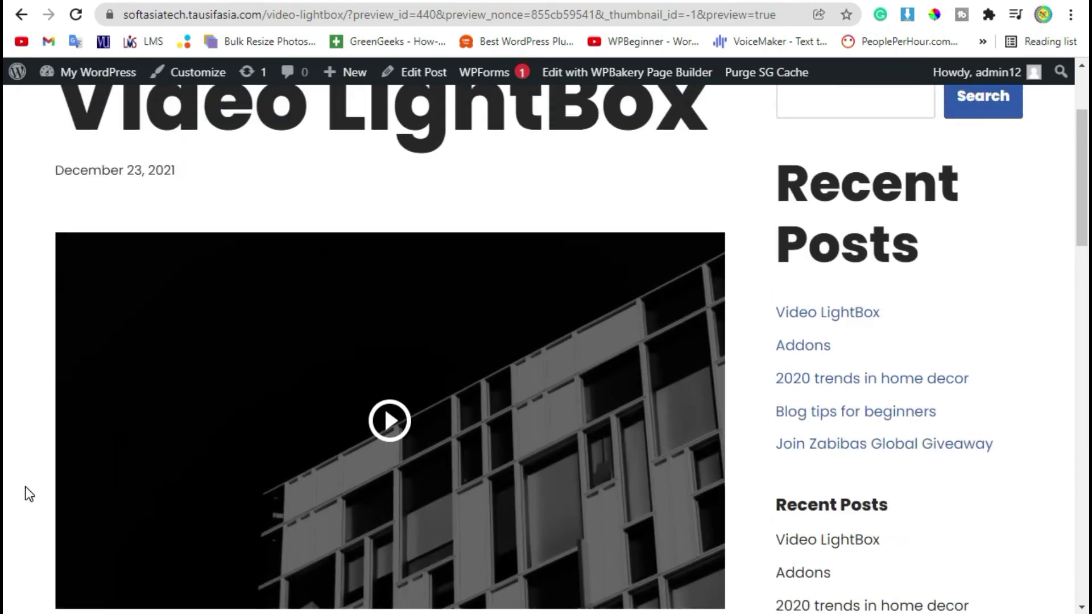